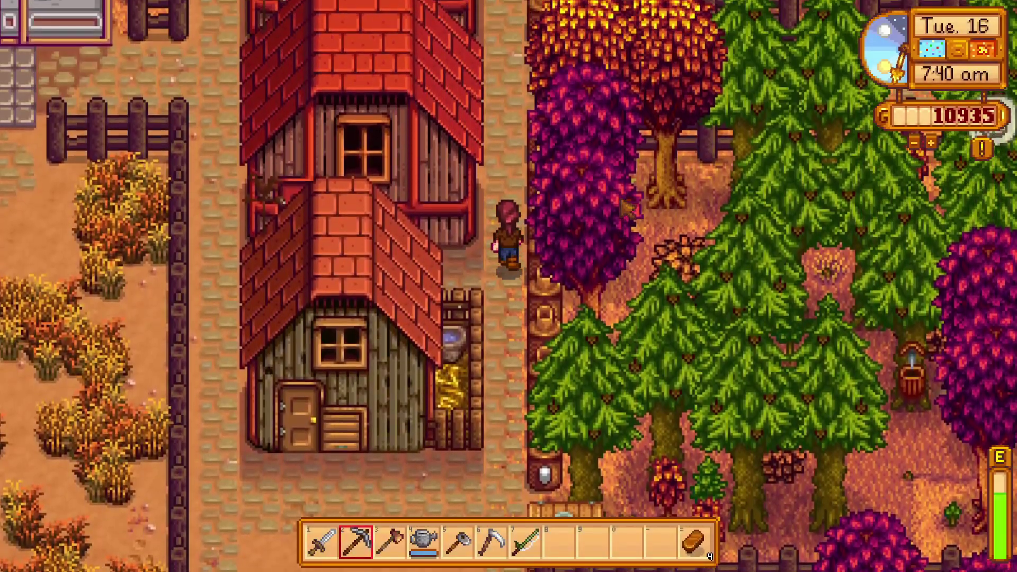
key("w")
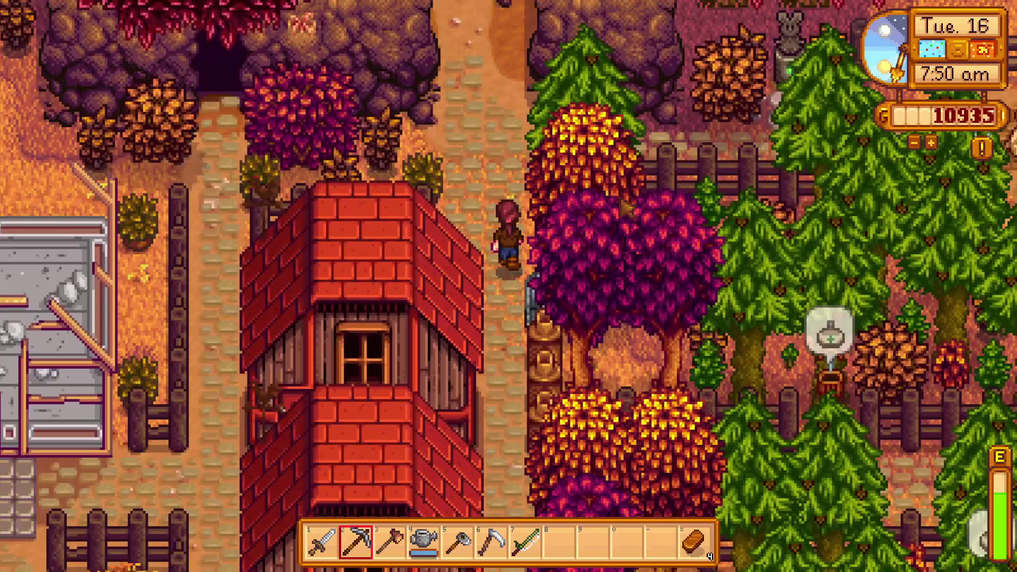
key("s")
key("w")
key("d")
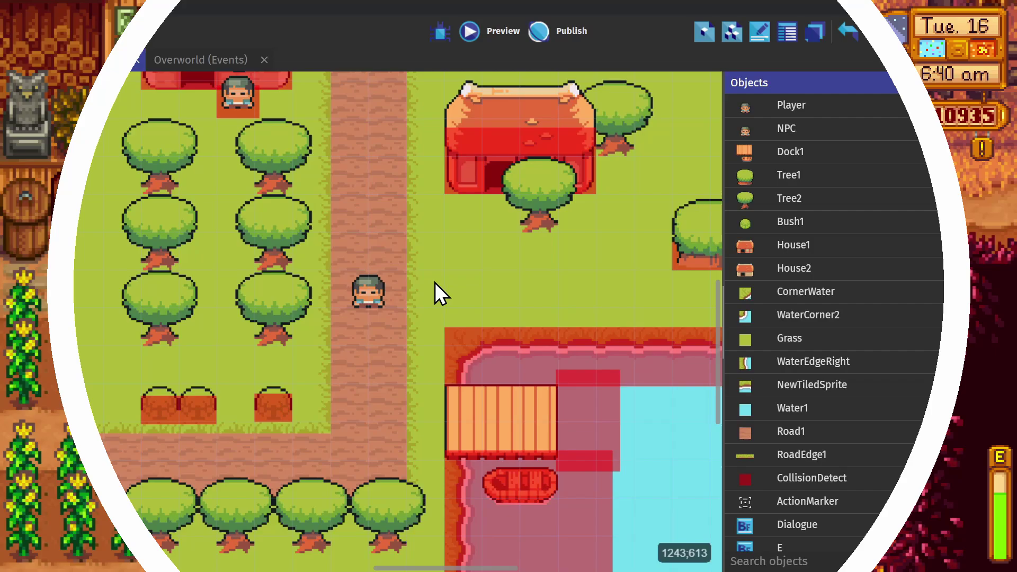
Step: Place an ActionMarker instance beside the player on the road, and check the project's extension list for SnapToGrid
left_click_drag(790, 498, 408, 273)
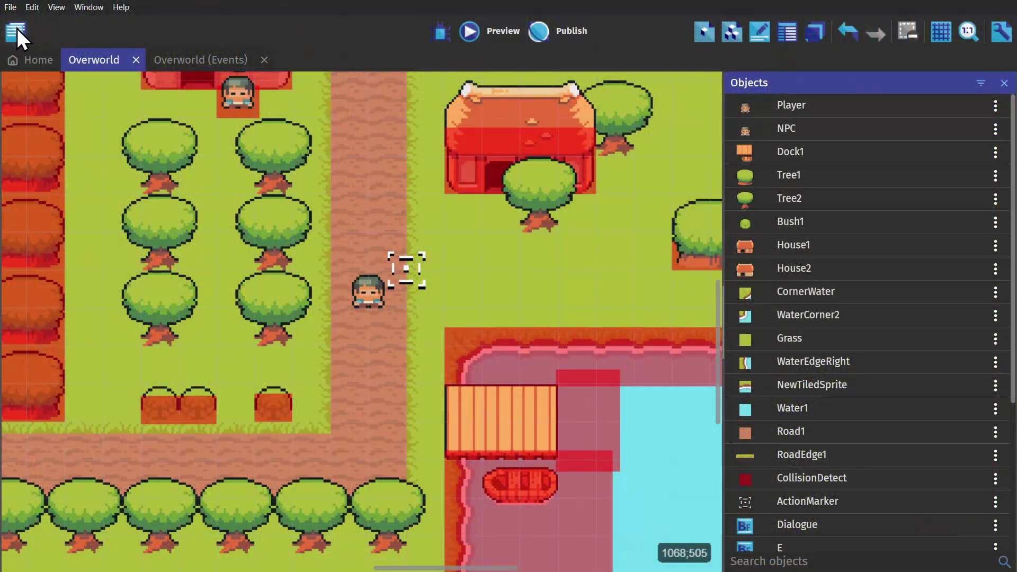
left_click(17, 28)
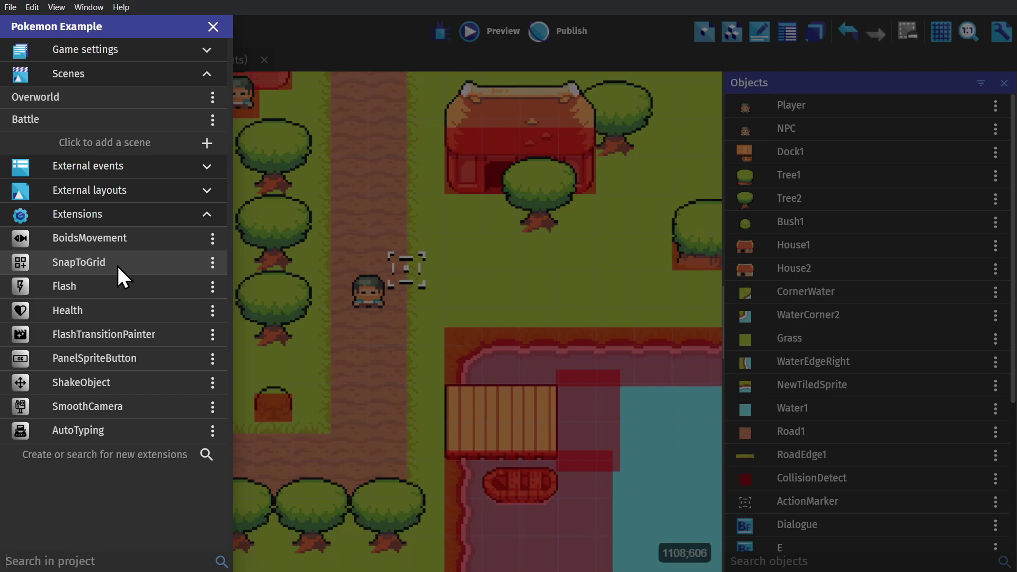
left_click(270, 45)
Step: Examine the X and Y position expressions of the ActionMarker position action in the Overworld events
left_click(203, 58)
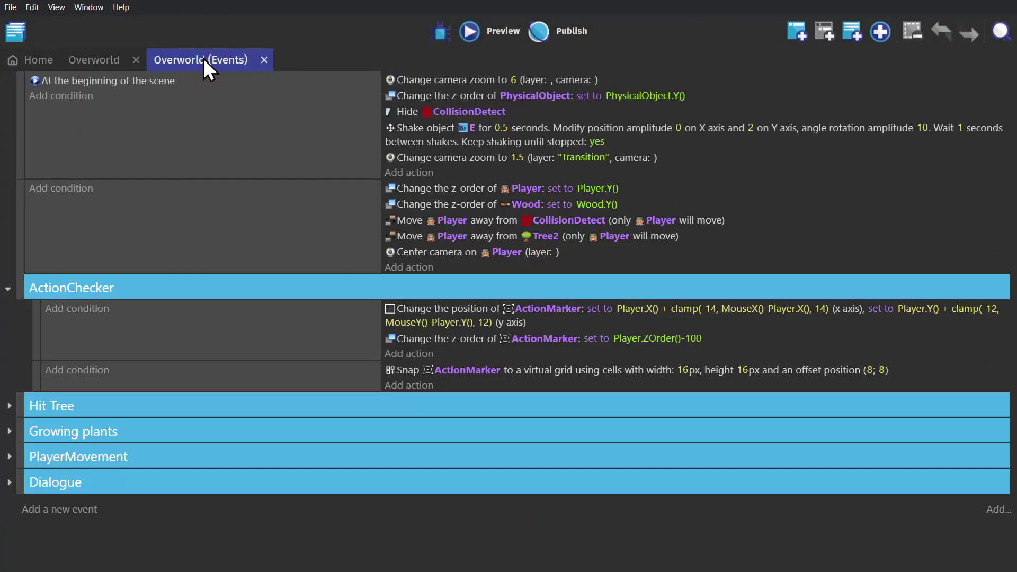
double_click(479, 307)
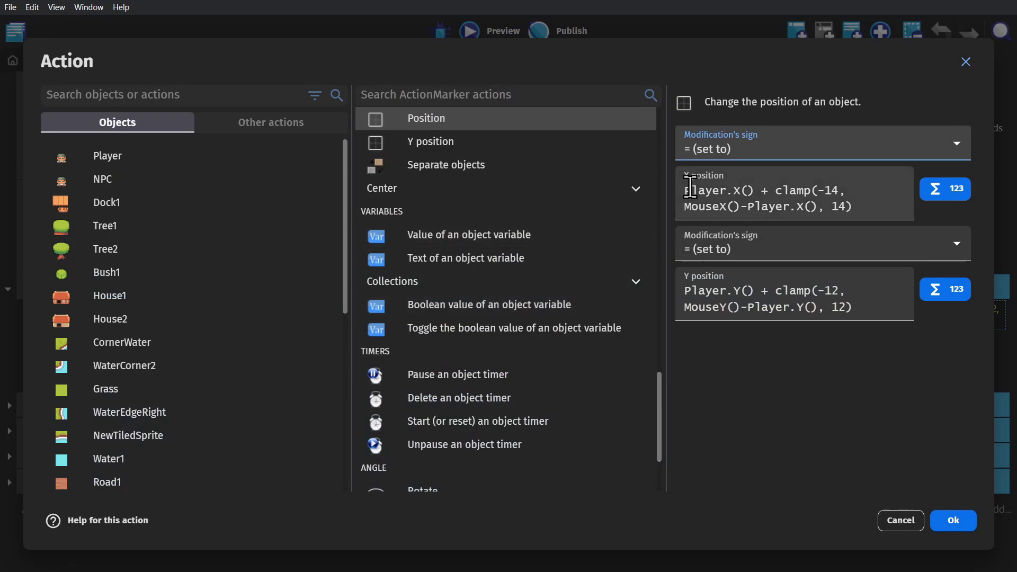
double_click(727, 188)
double_click(765, 190)
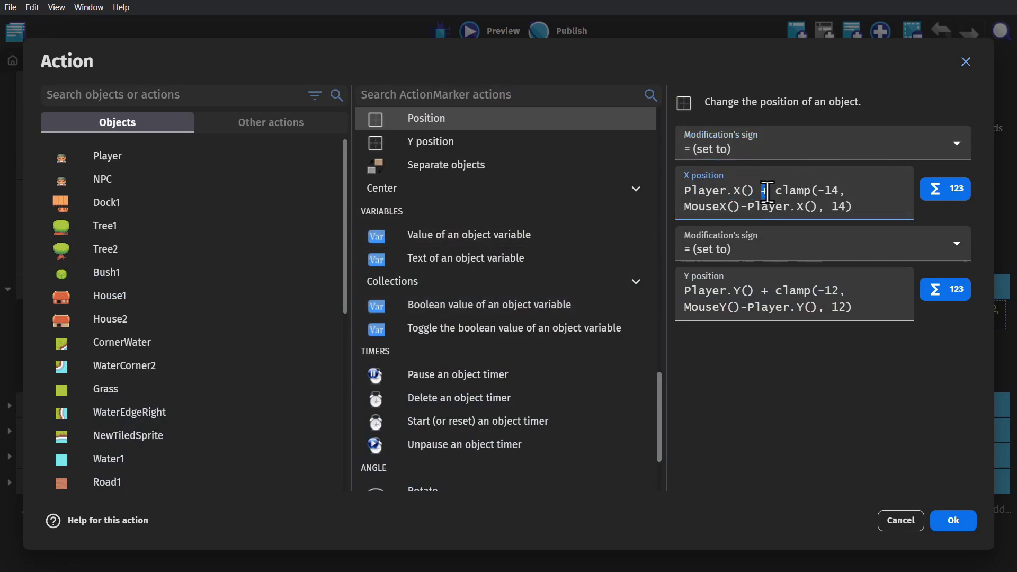
left_click_drag(775, 190, 864, 202)
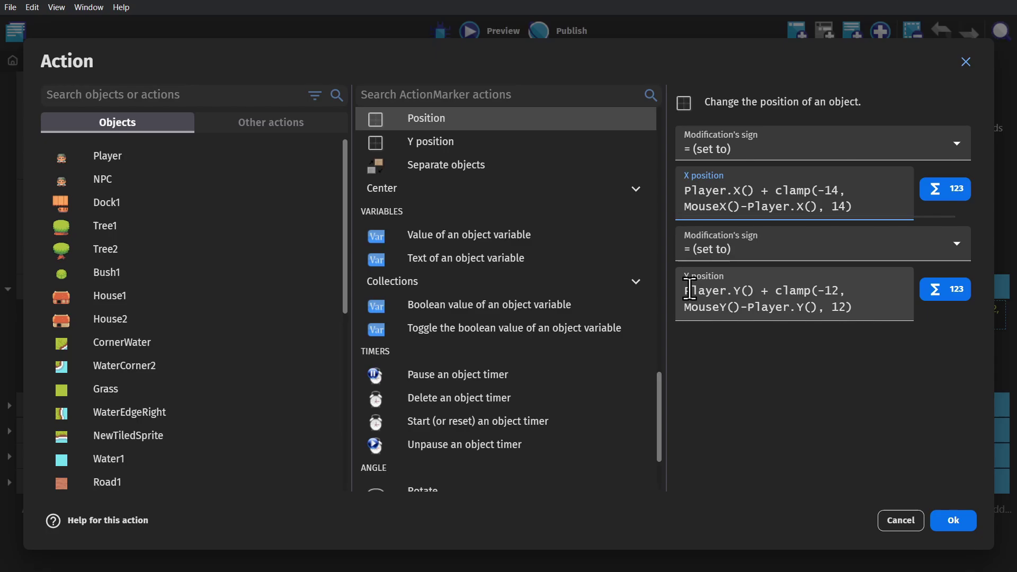
left_click_drag(690, 289, 876, 303)
key("Right")
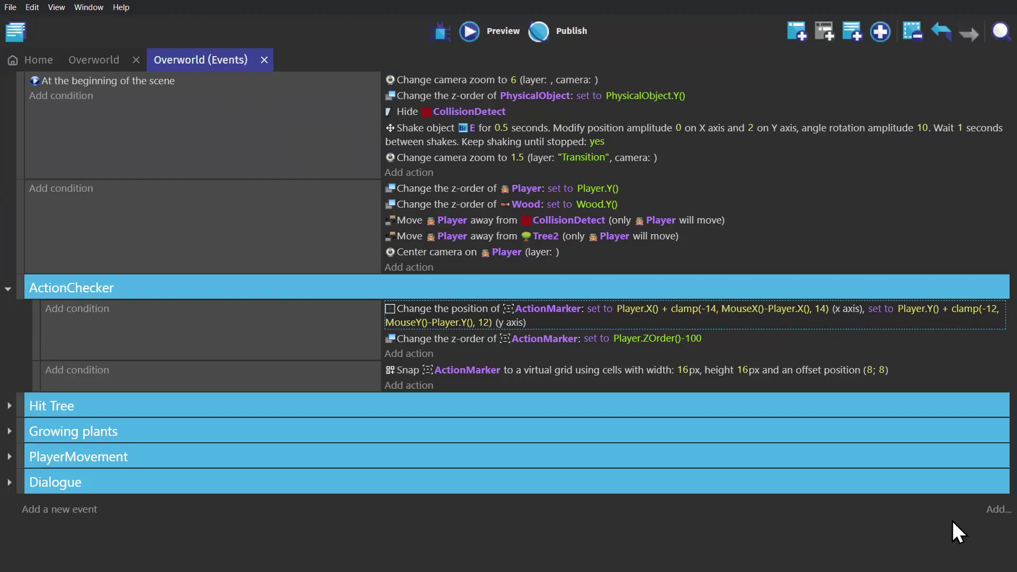
left_click(953, 521)
Step: Examine the ActionMarker's z-order value and its snap-to-grid action in the ActionChecker event group
left_click(441, 337)
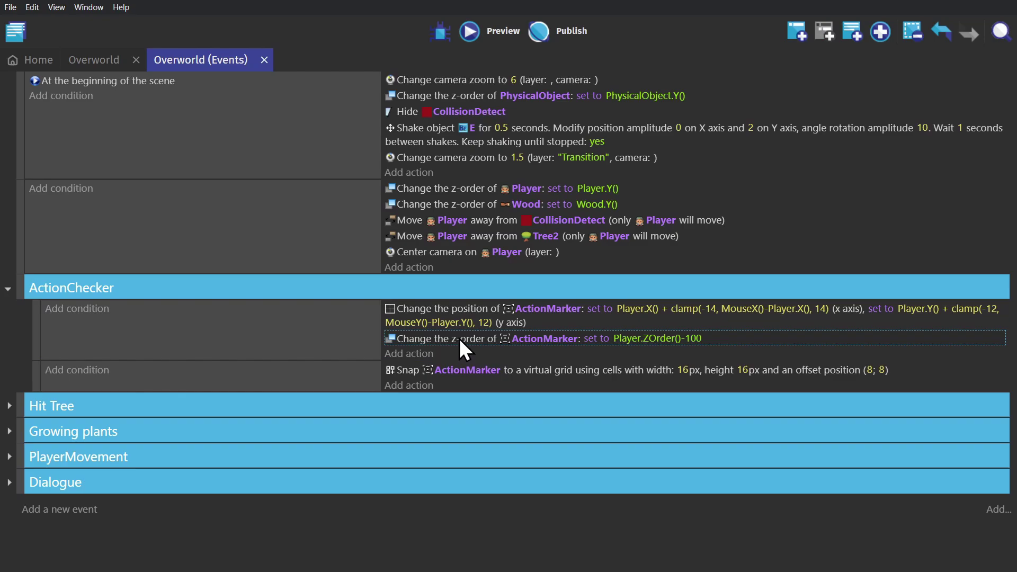
left_click(678, 339)
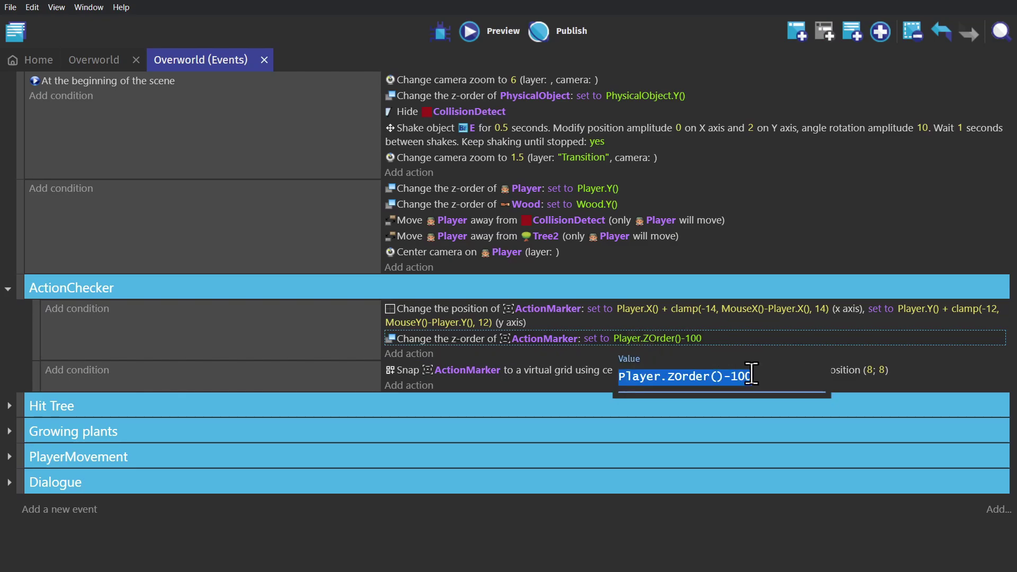
left_click(308, 334)
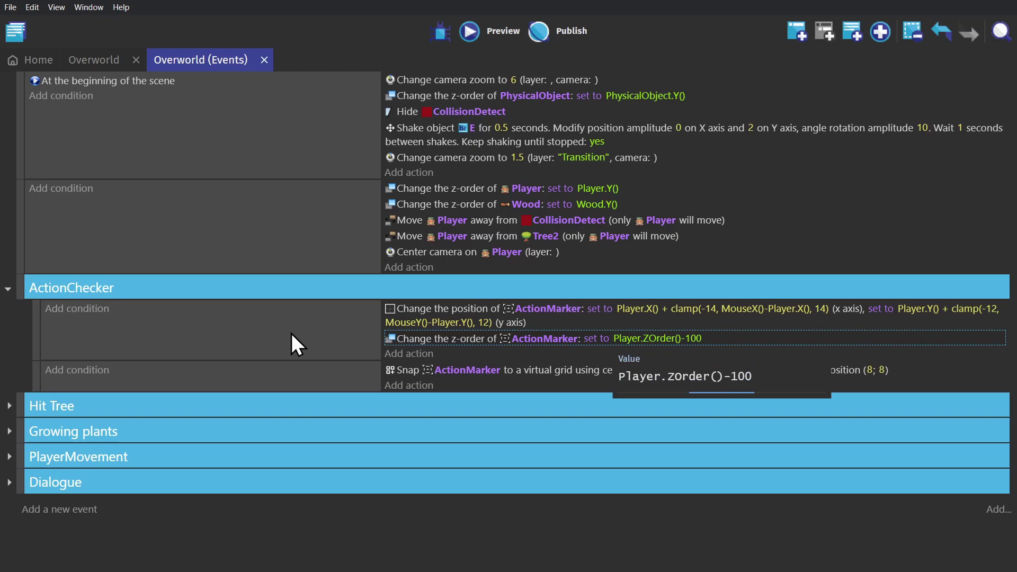
left_click(320, 374)
double_click(404, 368)
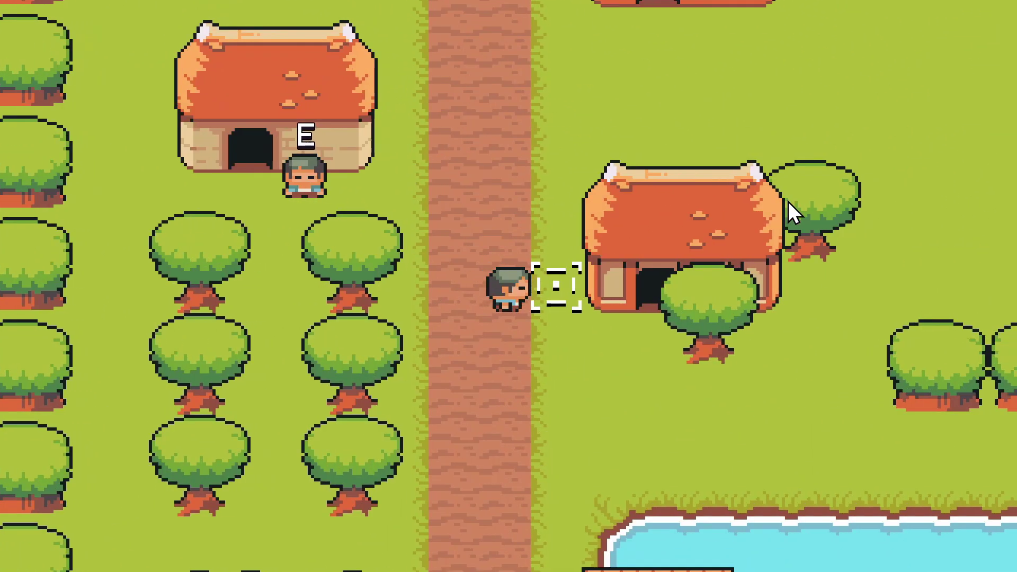
Step: Try the player and marker in the game preview, and look through the Player object's animations
key("s")
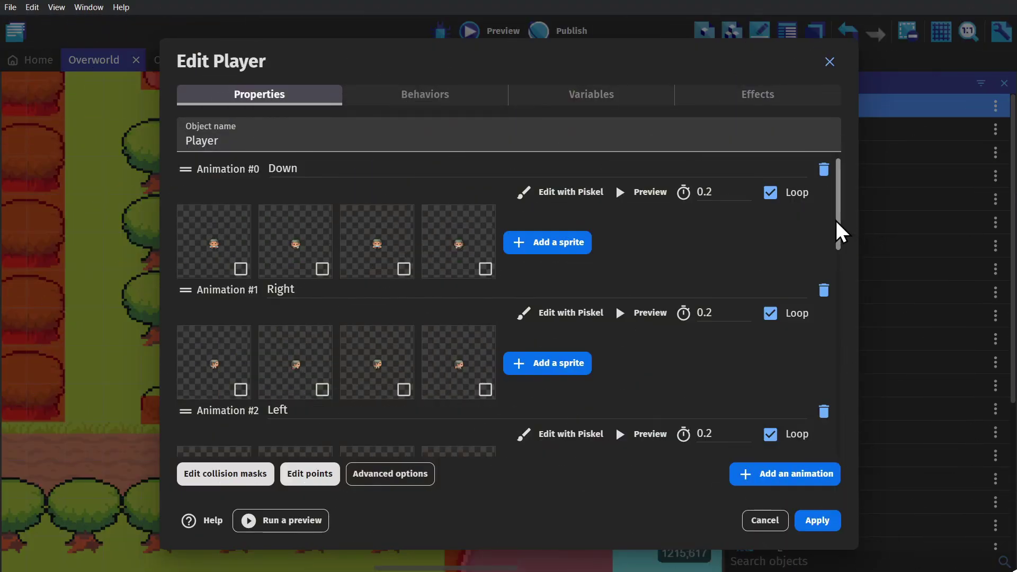
middle_click(838, 231)
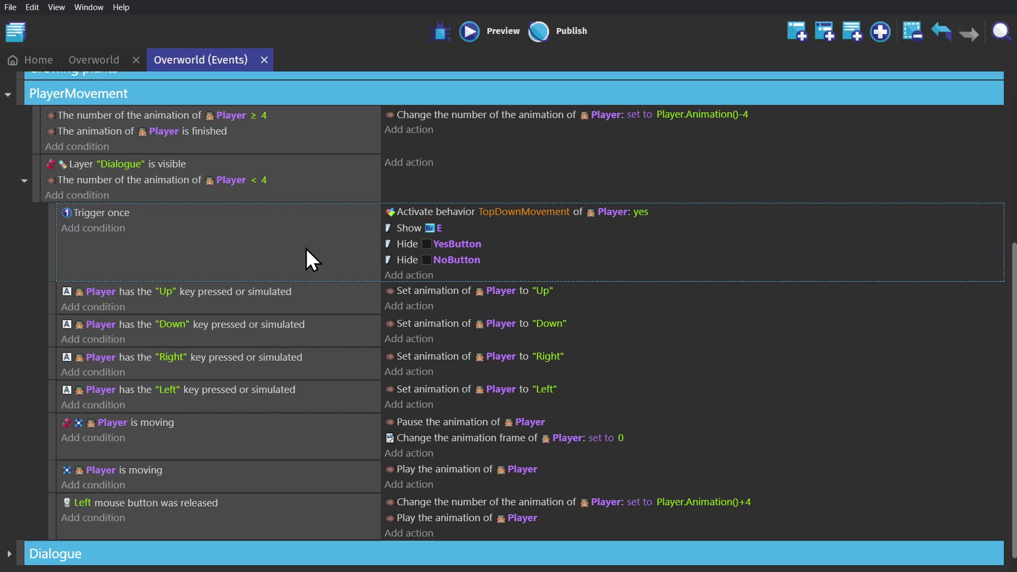
Step: Examine the PlayerMovement conditions on the Dialogue layer and animation number, and the event for releasing the left mouse button
left_click(158, 163)
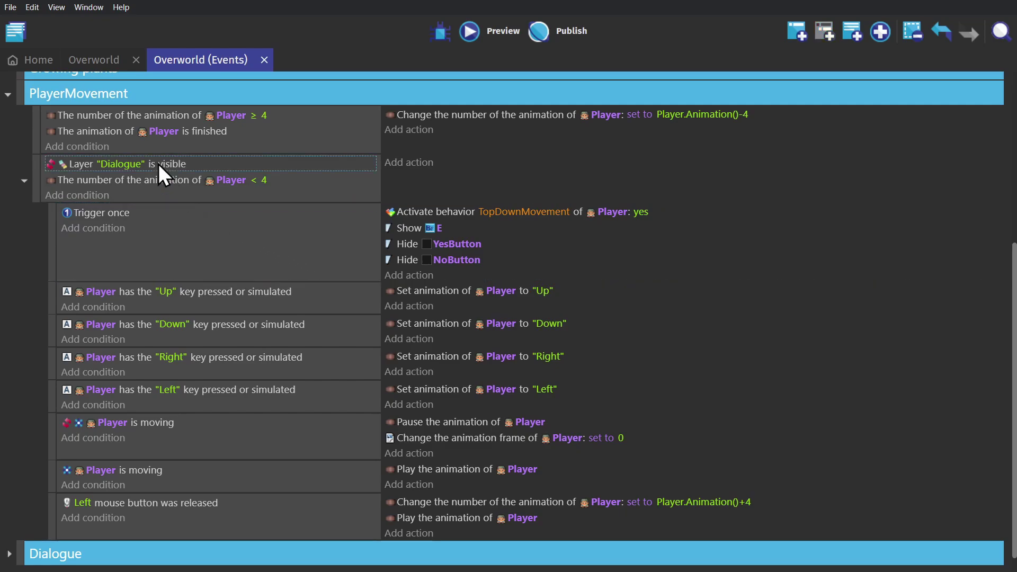
left_click(165, 181)
left_click(339, 241)
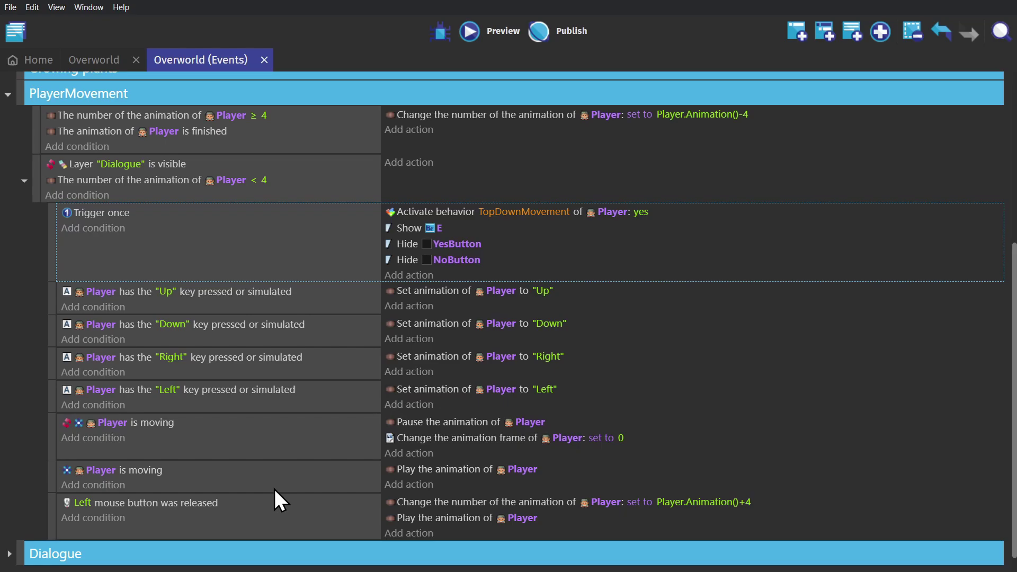
left_click(252, 521)
left_click(208, 504)
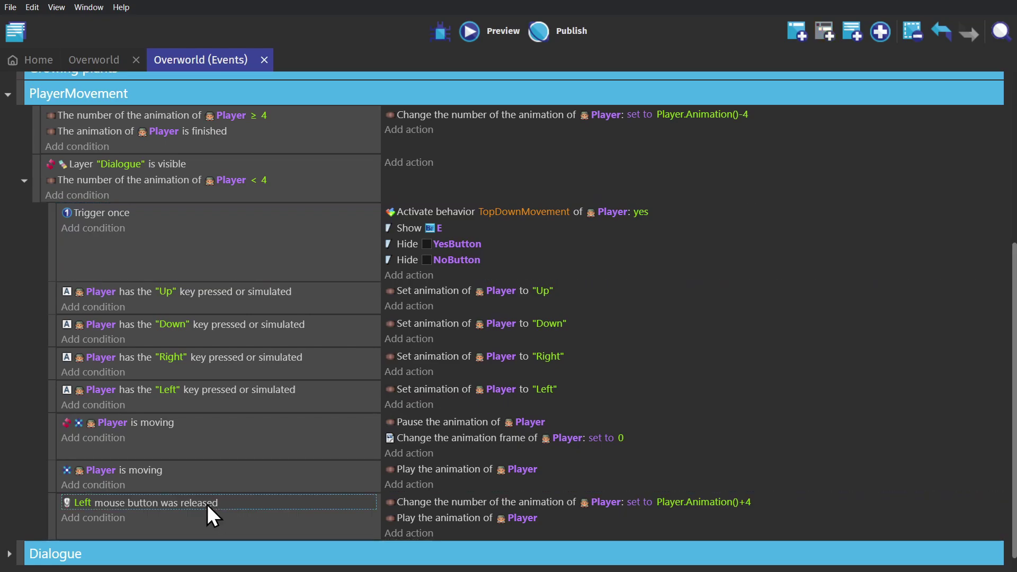
left_click(500, 504)
Step: Examine the PlayerMovement event that subtracts 4 from the player's animation number once the animation finishes
left_click(252, 113)
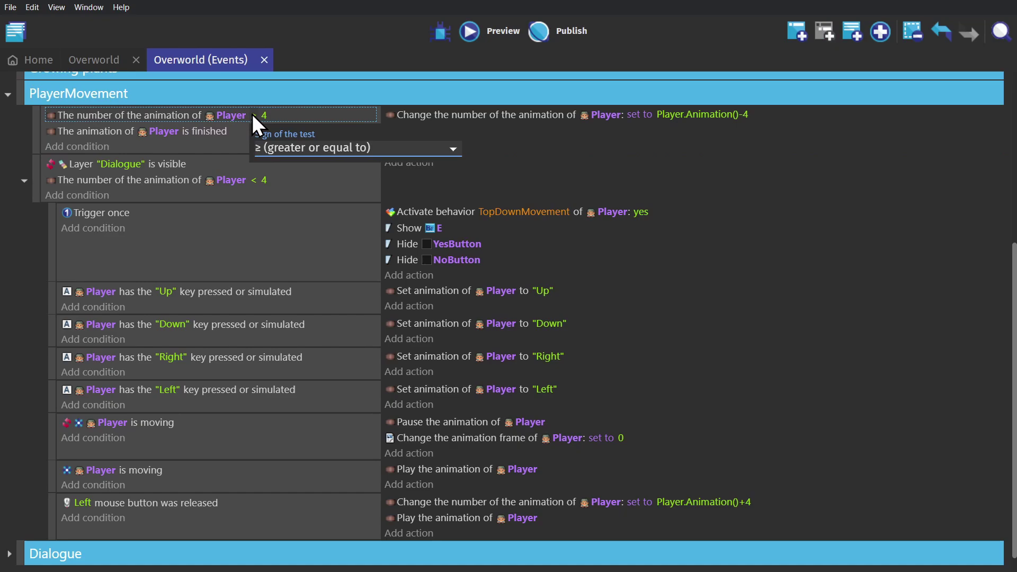
left_click(584, 145)
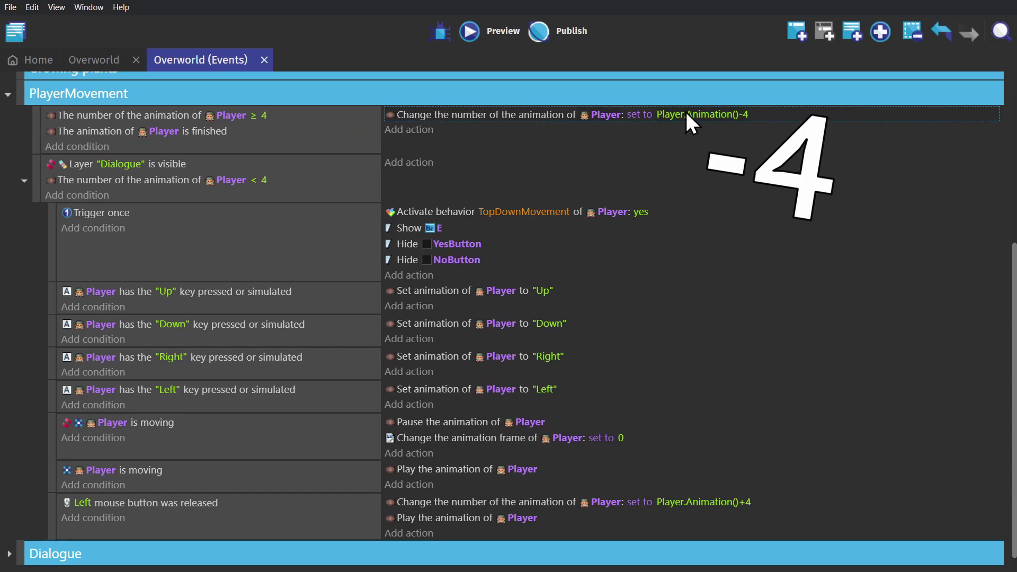
key("ctrl+Return")
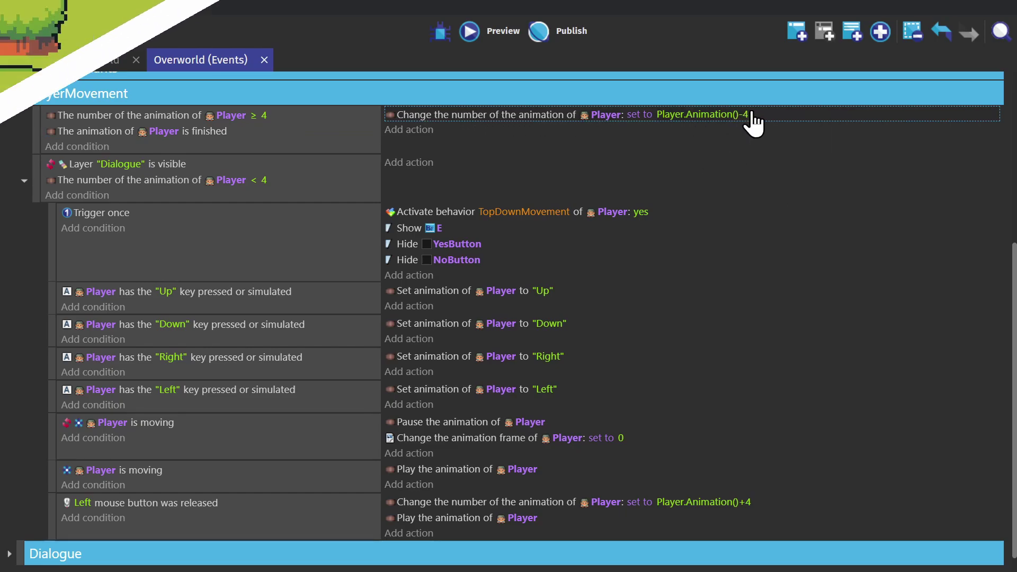
Step: Walk the player down, up and right in the running preview to check the directional animations
key("Down")
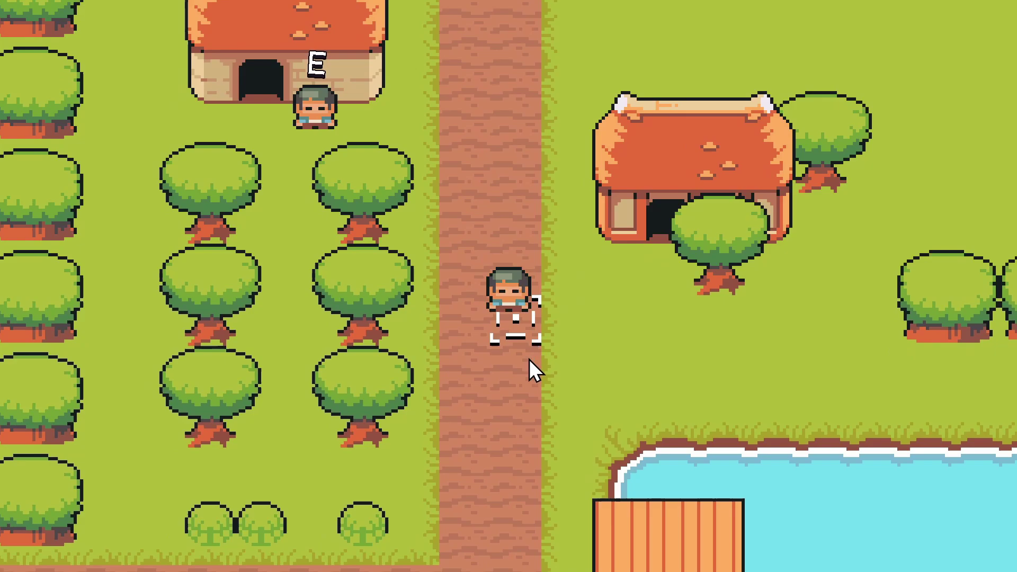
key("Up")
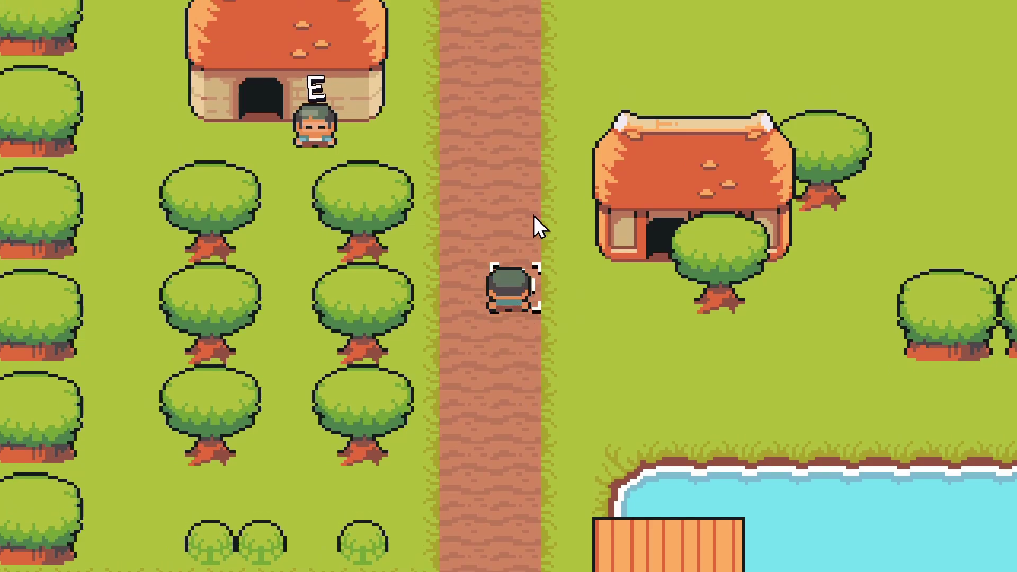
key("Right")
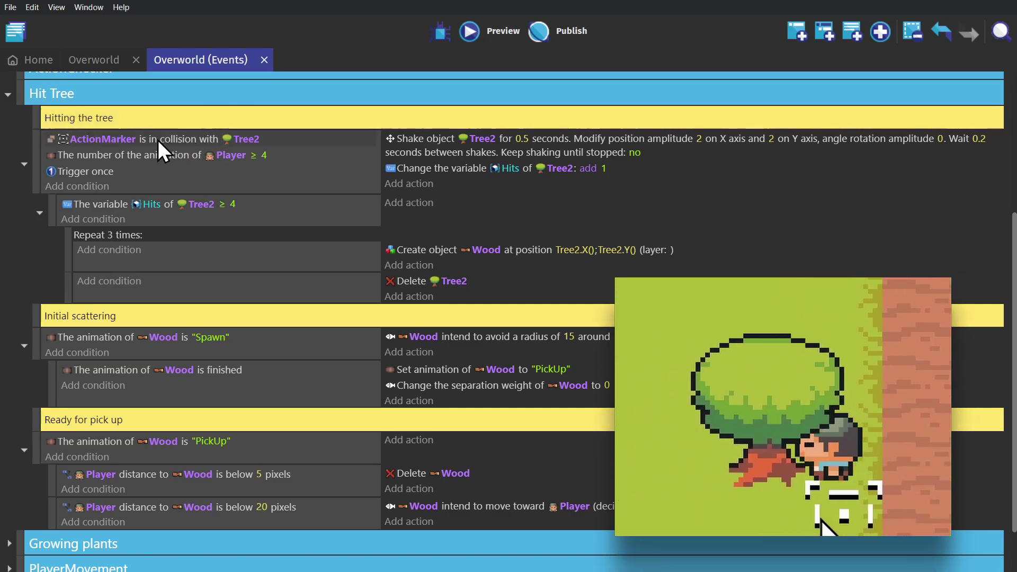
Step: Examine the Hit Tree conditions on the player's animation number and the actions that shake Tree2 and increase its Hits variable
left_click(252, 156)
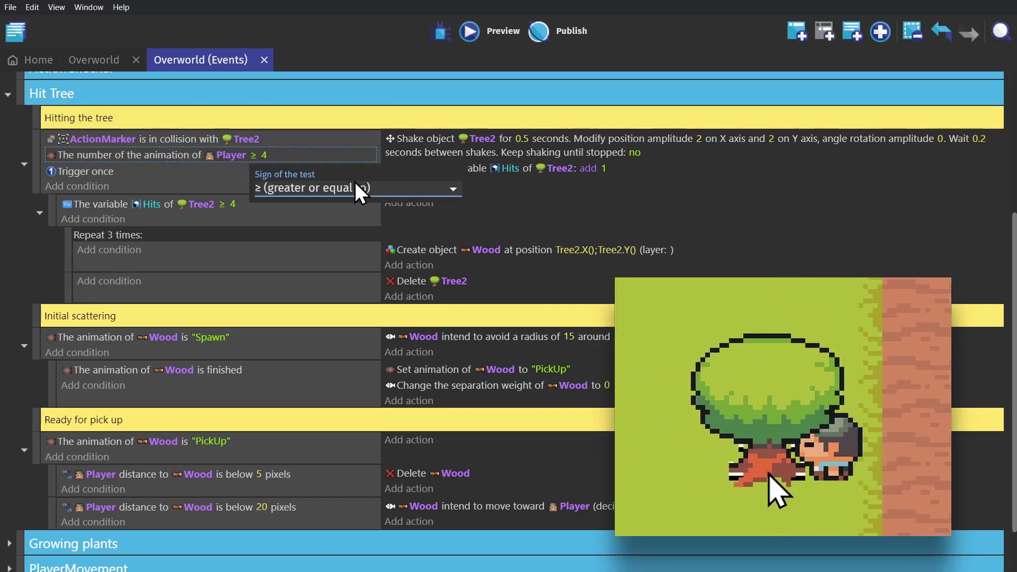
left_click(166, 155)
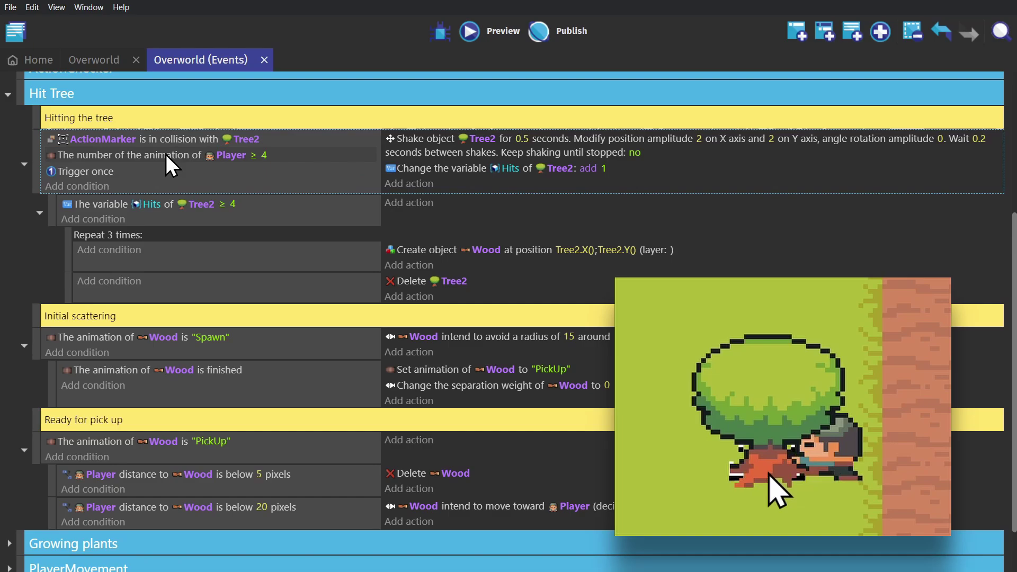
left_click(421, 148)
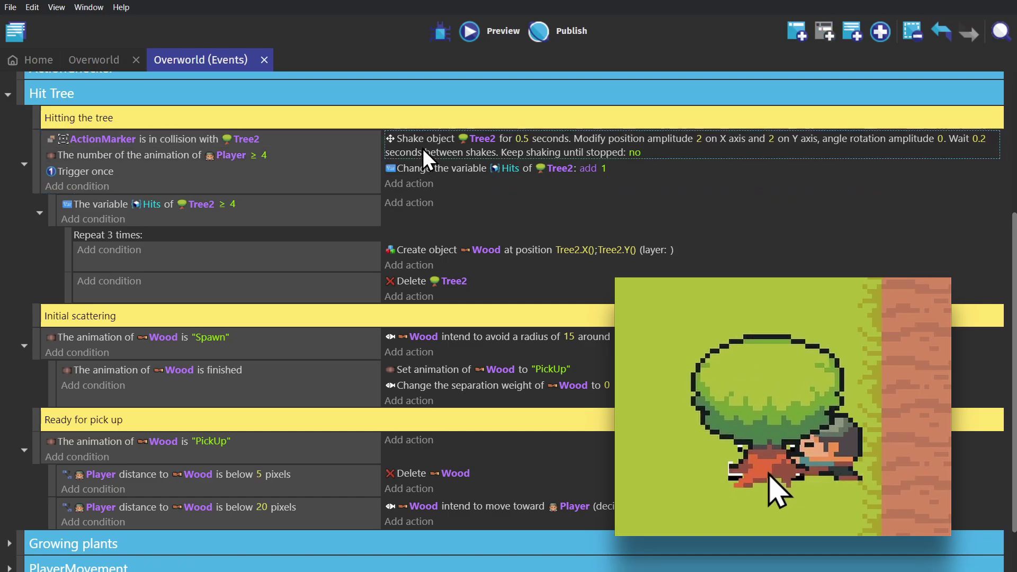
left_click(413, 173)
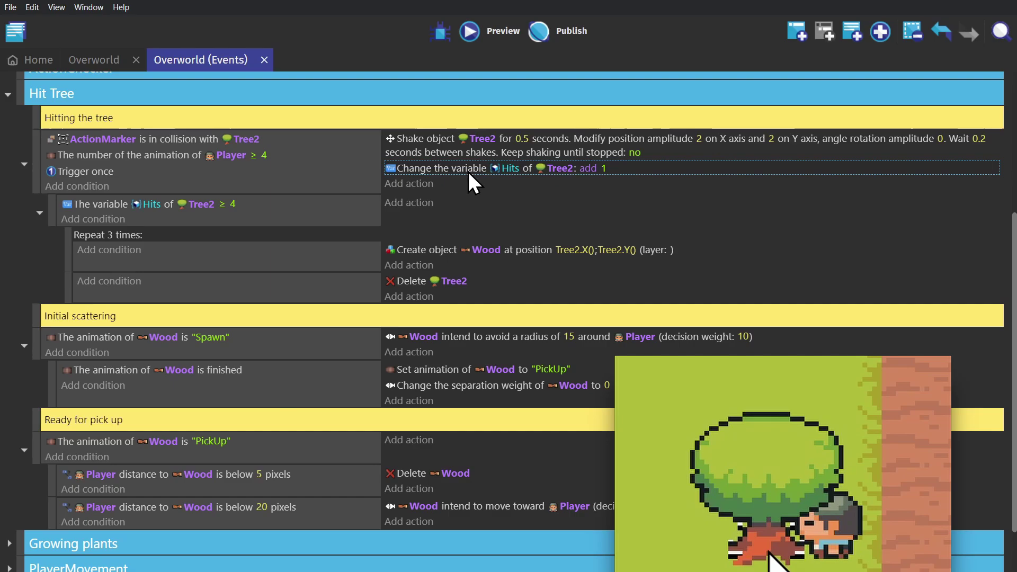
Step: Examine the Hits variable sub-event of Tree2 and the repeated event that creates Wood at the tree's position
left_click(110, 205)
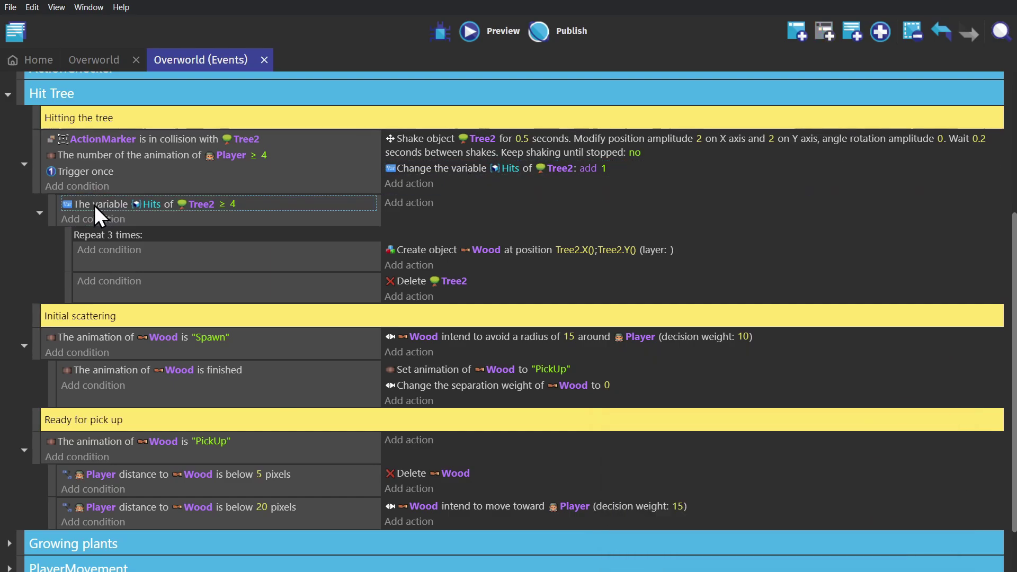
left_click(221, 205)
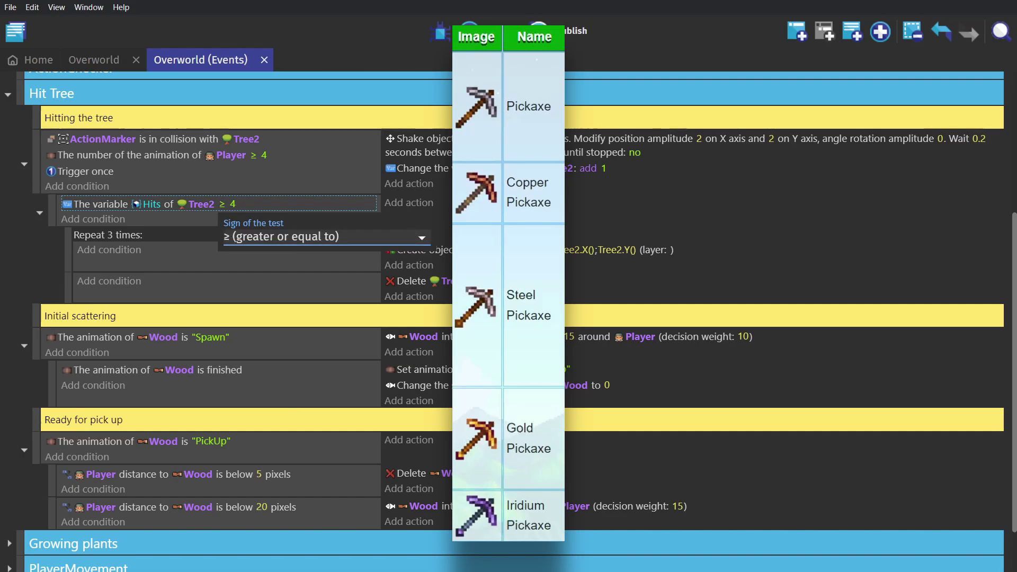
left_click(319, 212)
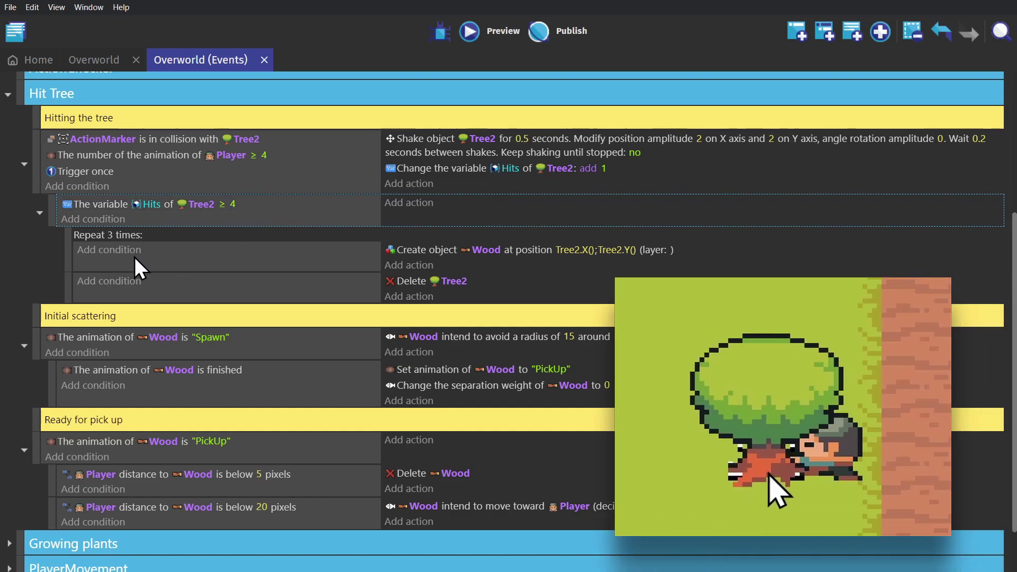
left_click(98, 253)
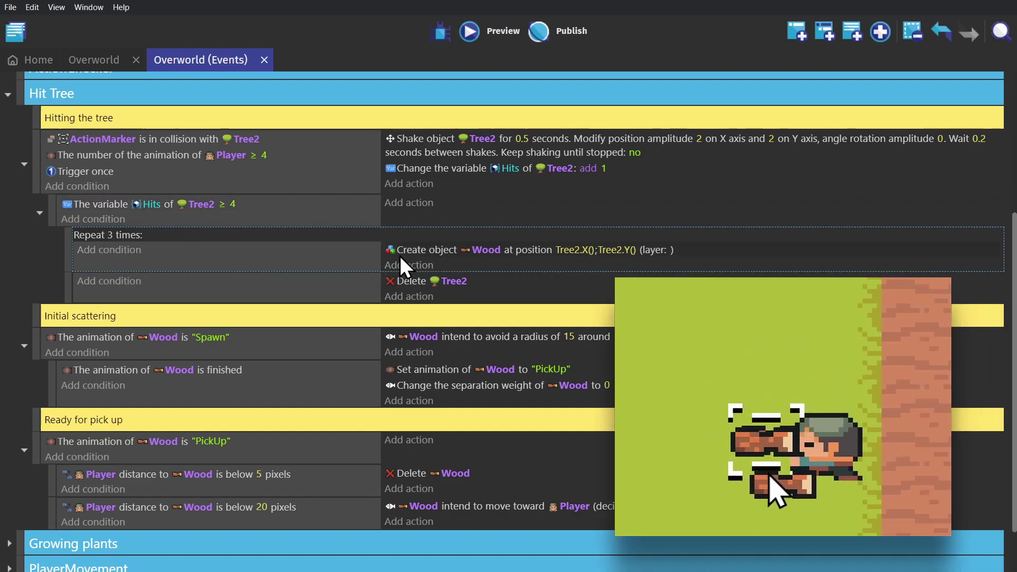
left_click(419, 253)
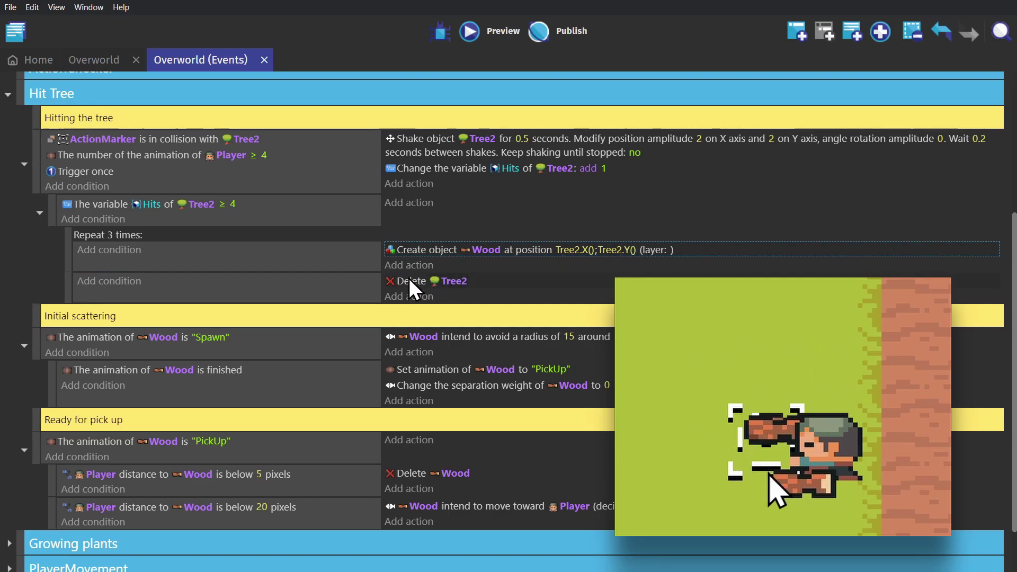
Step: Check the project's extension list for BoidsMovement, and return to the Overworld scene layout
left_click(17, 32)
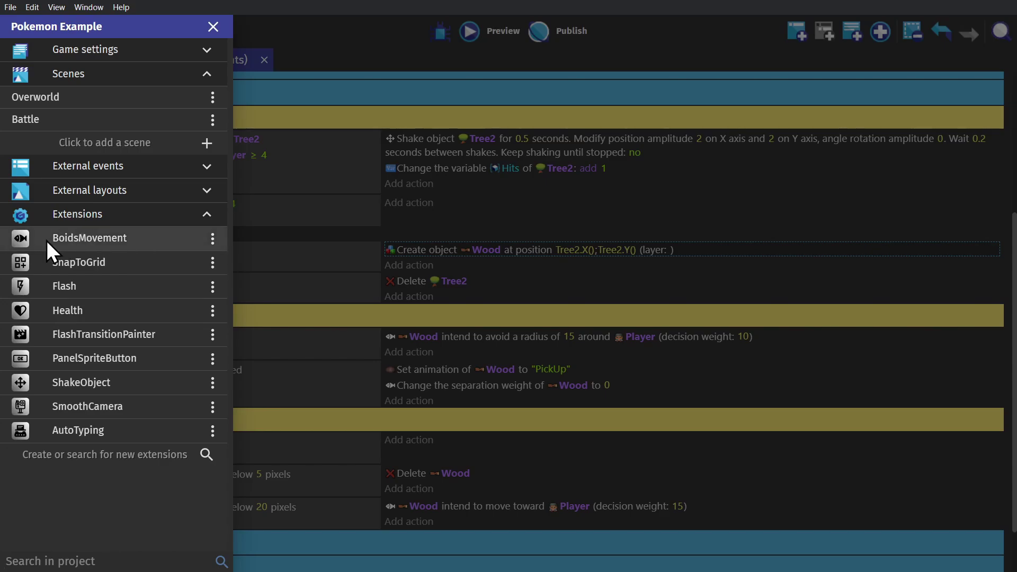
left_click(213, 26)
left_click(96, 58)
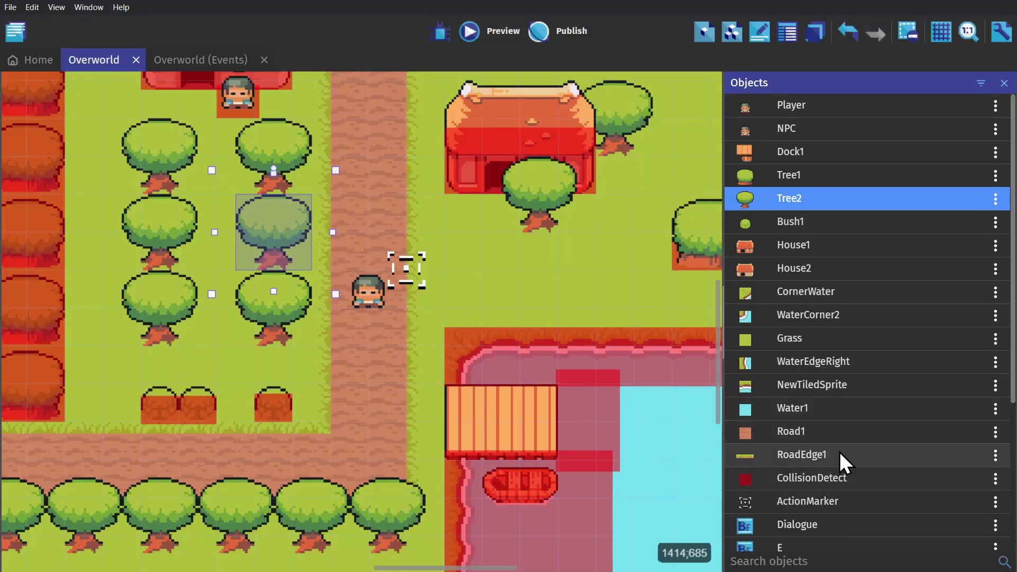
Step: Open the Wood object's behaviors and examine its BoidsMovement decision, movement and sight settings
scroll(838, 450, "down", 5)
double_click(807, 423)
left_click(471, 95)
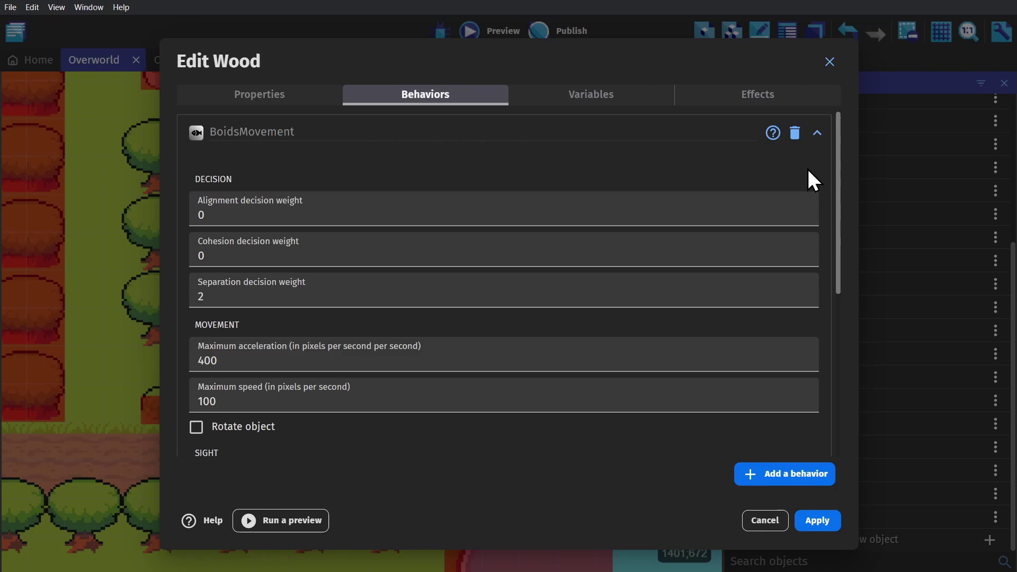
scroll(825, 189, "down", 2)
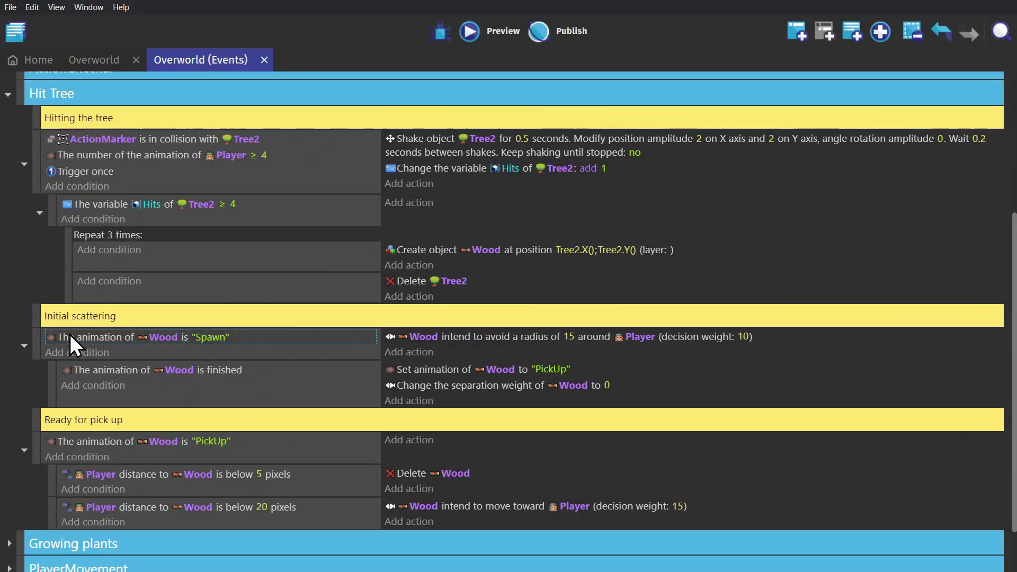
Step: Examine the Initial scattering events for Wood's "Spawn" animation, its avoidance of Player, and the switch to "PickUp"
left_click(287, 354)
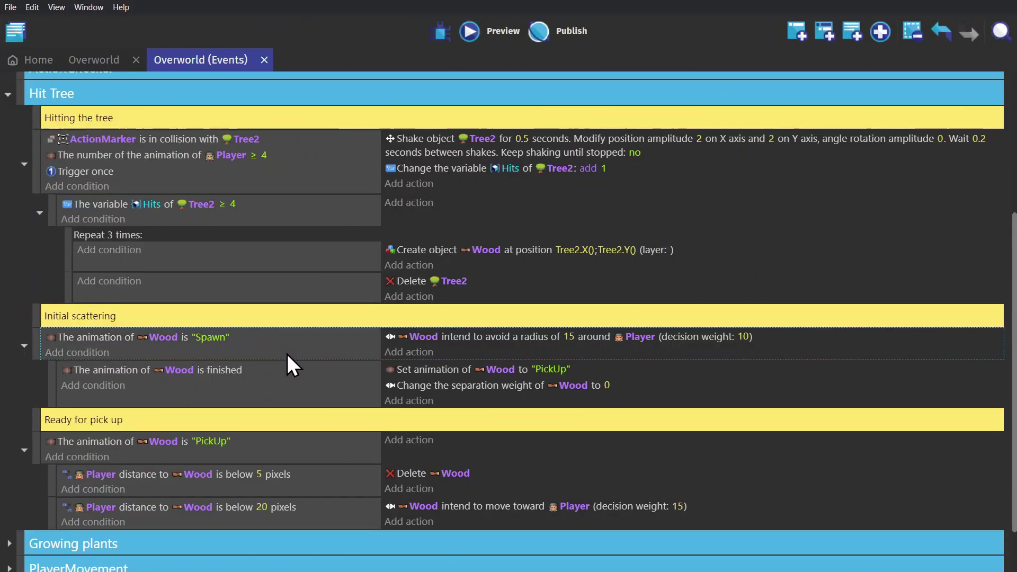
left_click(501, 336)
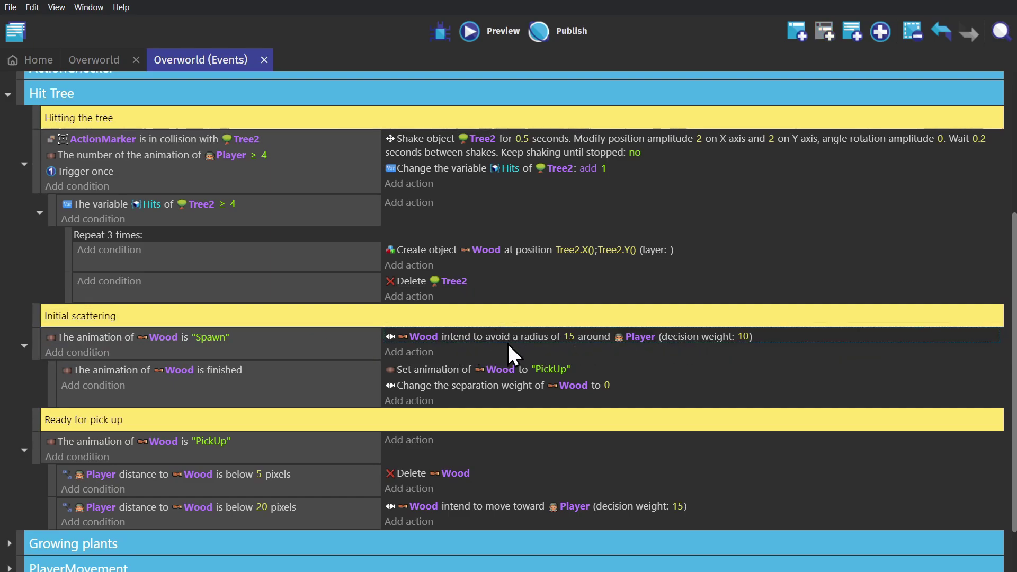
left_click(435, 371)
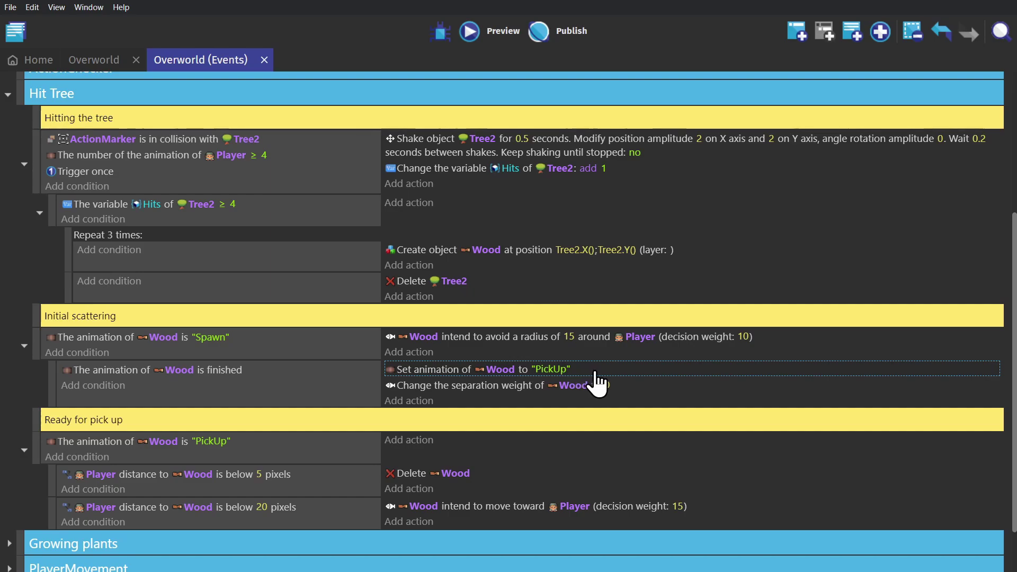
left_click(470, 387)
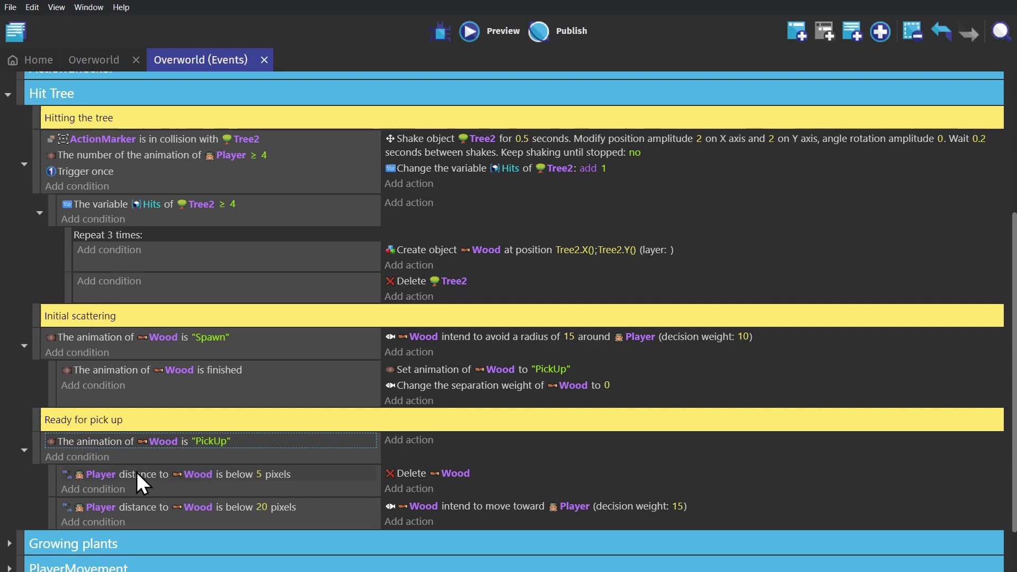
Step: Examine the Ready for pick up events that delete Wood or move it toward Player according to distance
left_click(100, 475)
left_click(457, 473)
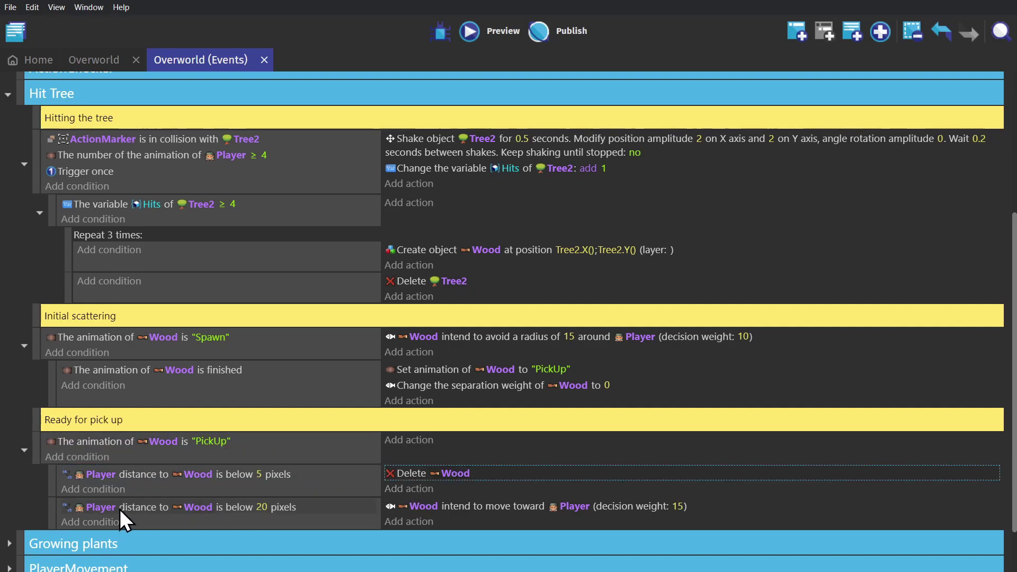
left_click(104, 510)
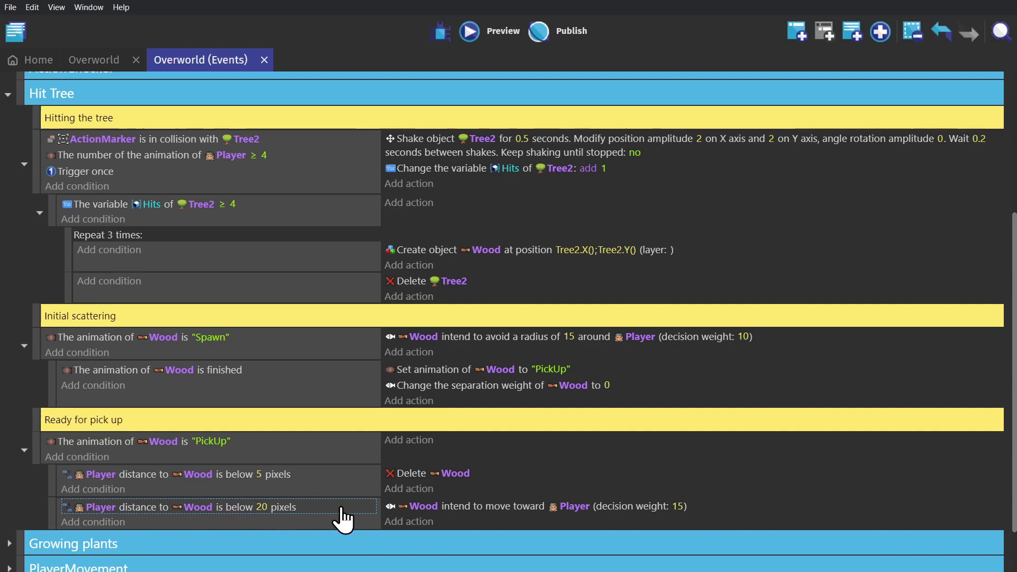
left_click(494, 511)
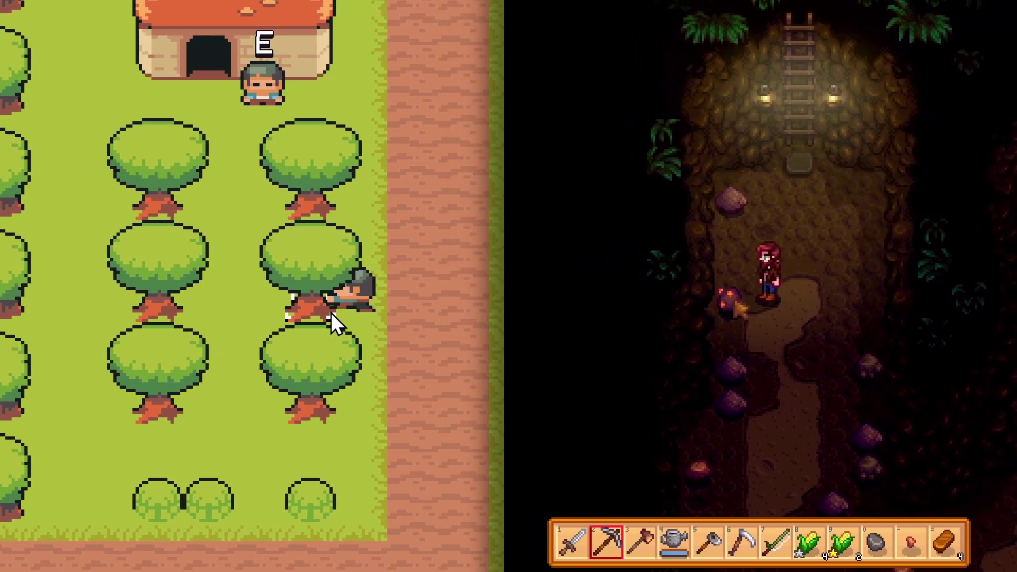
Step: Hit the tree beside the player repeatedly in the running preview, and walk the player down
left_click(487, 313)
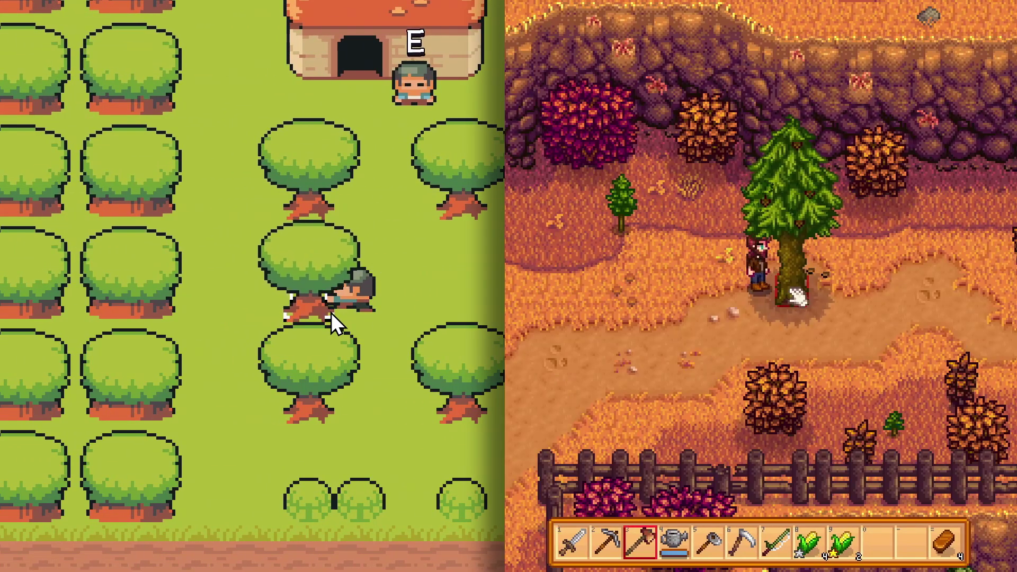
left_click(332, 312)
left_click(332, 313)
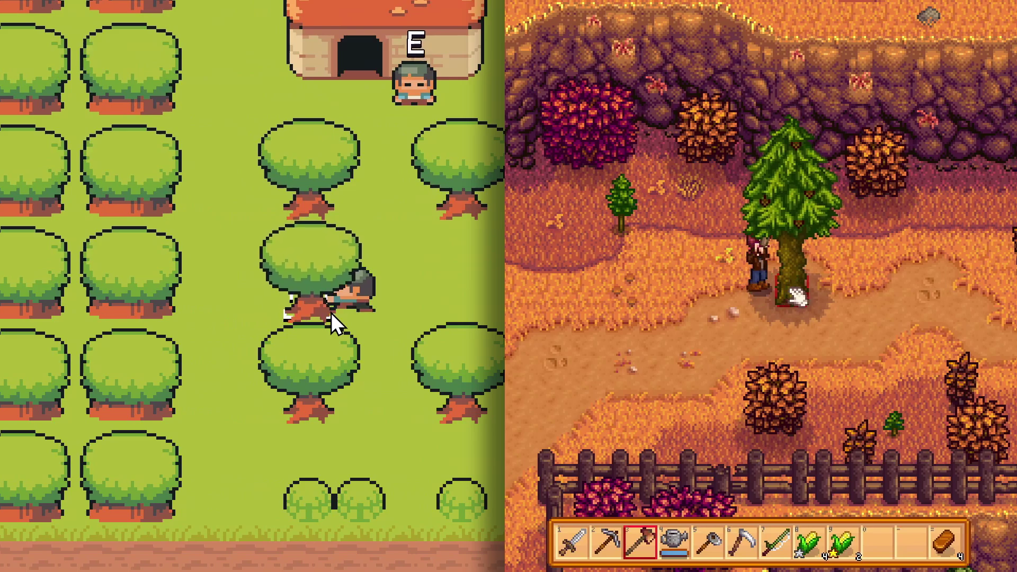
left_click(332, 313)
key("s")
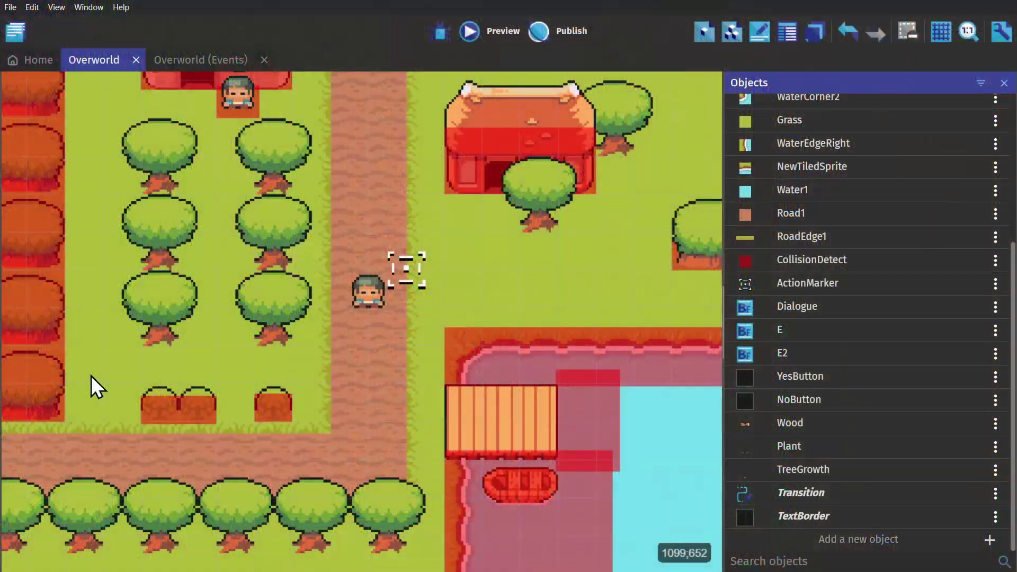
Step: Delete the six trees in the grass field and the two trees around the house across the road
left_click_drag(91, 376, 341, 110)
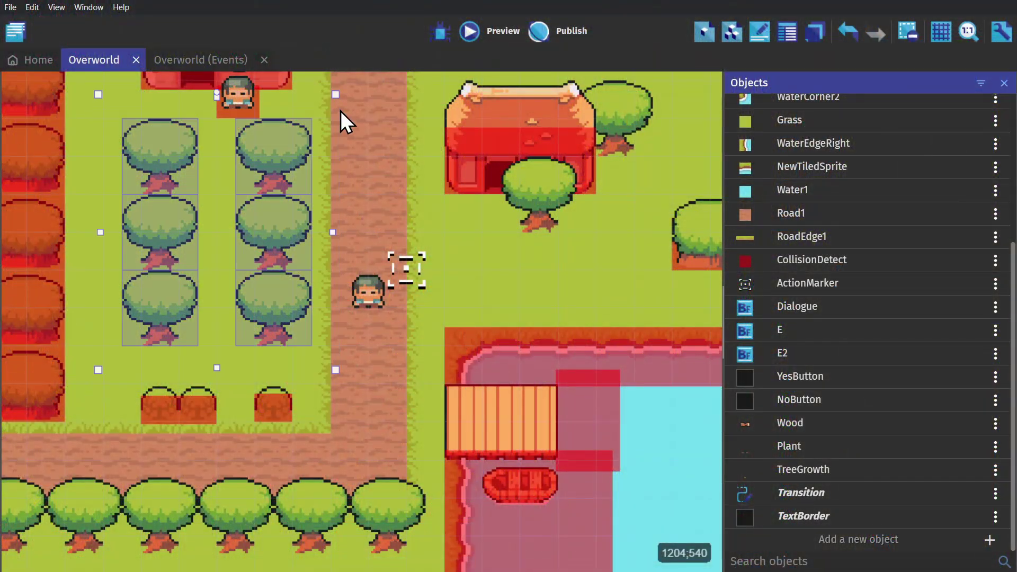
key("Delete")
left_click_drag(504, 268, 683, 112)
key("Delete")
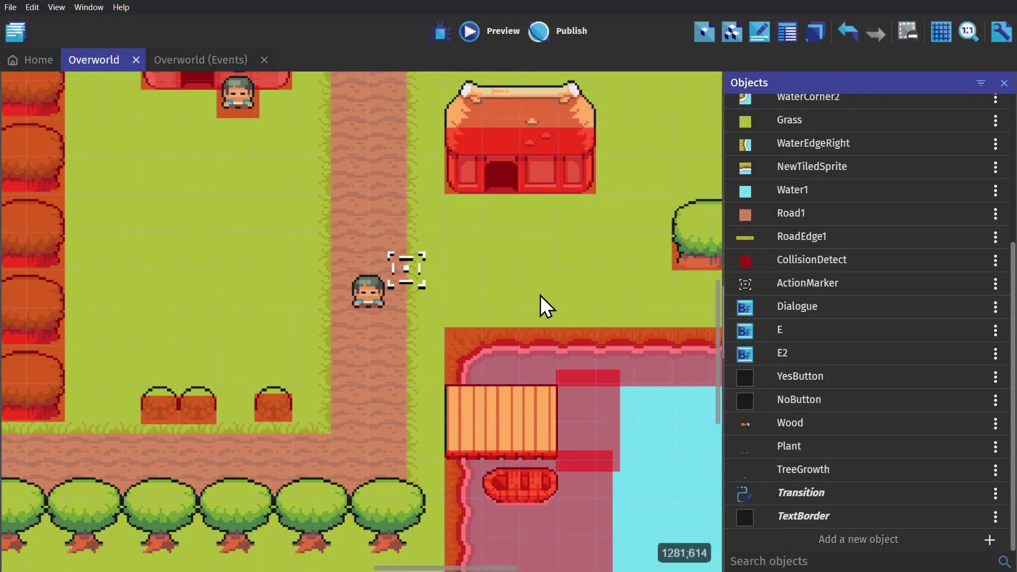
Step: Examine the Plant object's growth animations and its final flower sprite in Piskel, leaving both editors without saving
double_click(792, 450)
scroll(830, 260, "down", 5)
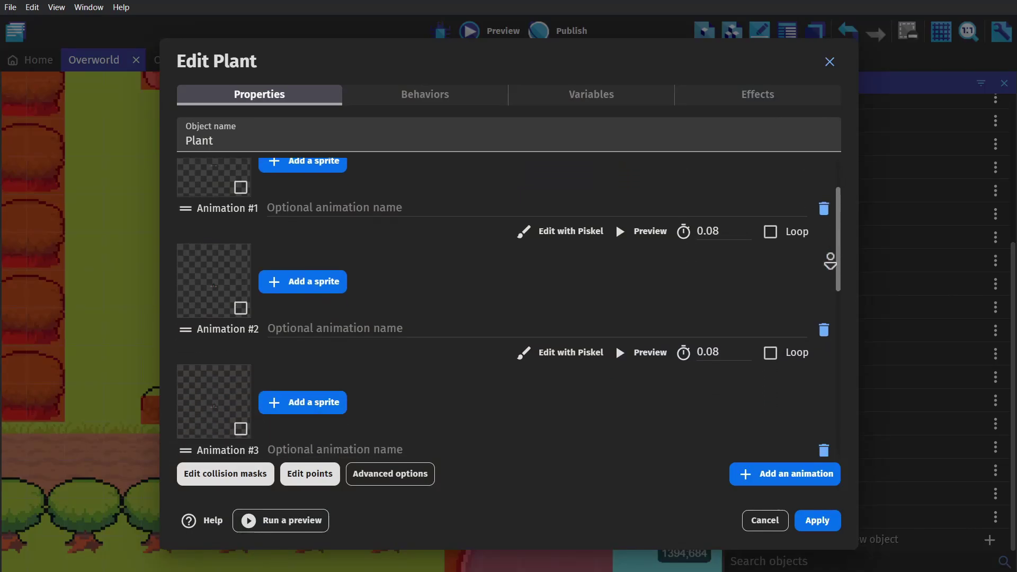
scroll(830, 259, "down", 8)
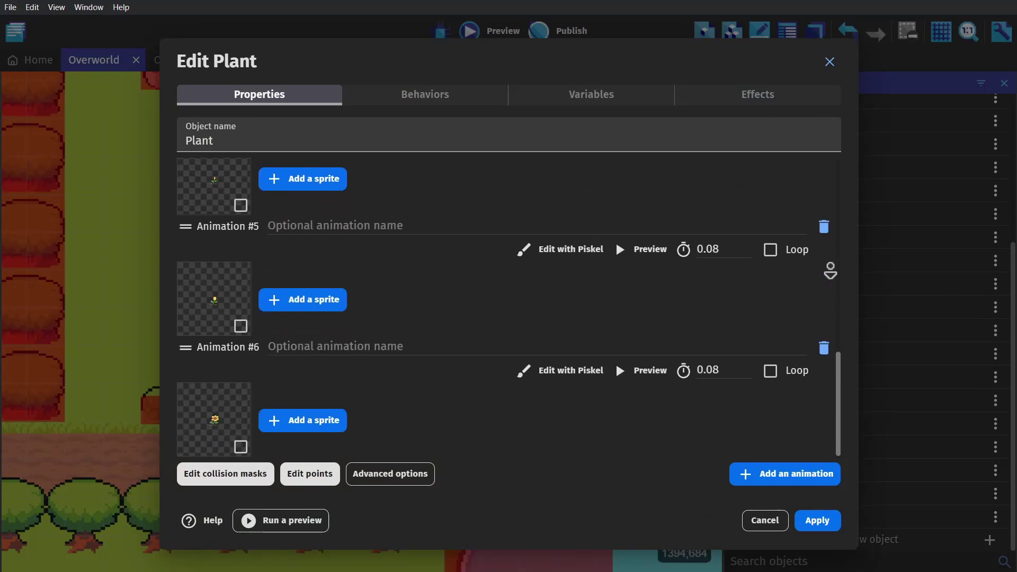
left_click(573, 371)
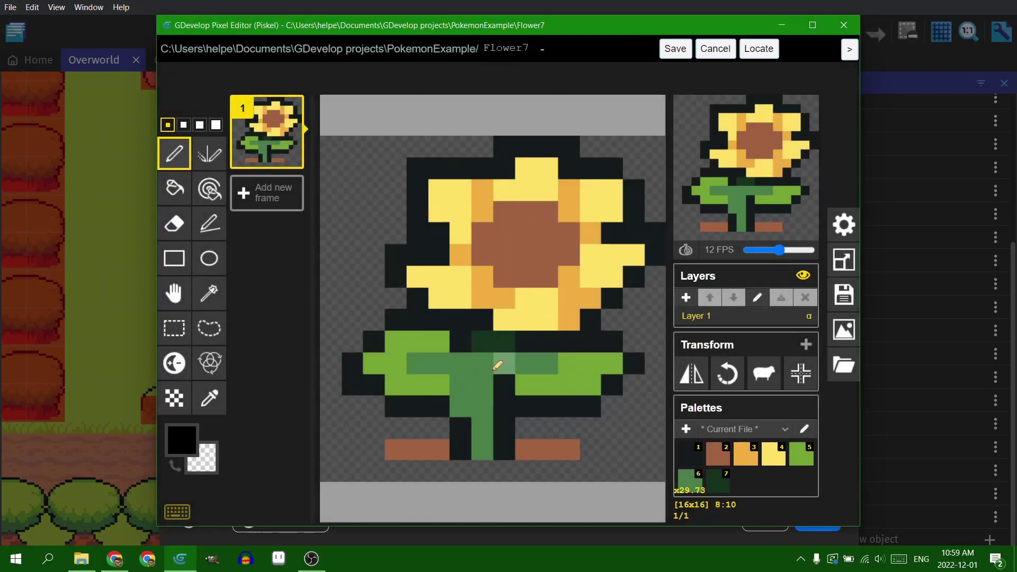
left_click(829, 25)
left_click(765, 520)
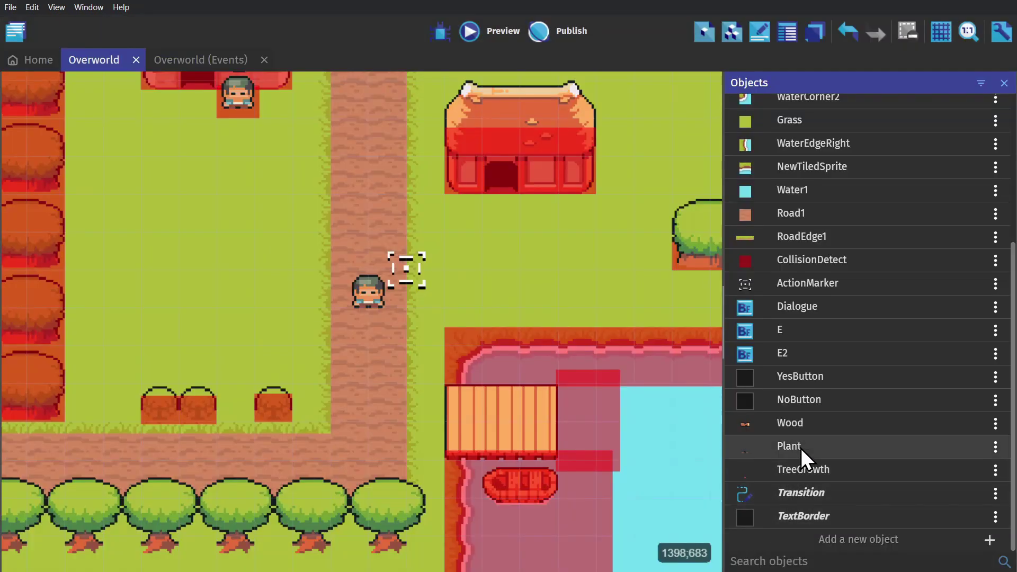
Step: Examine the TreeGrowth object's animations and close its editor without applying changes
double_click(798, 469)
scroll(811, 291, "down", 4)
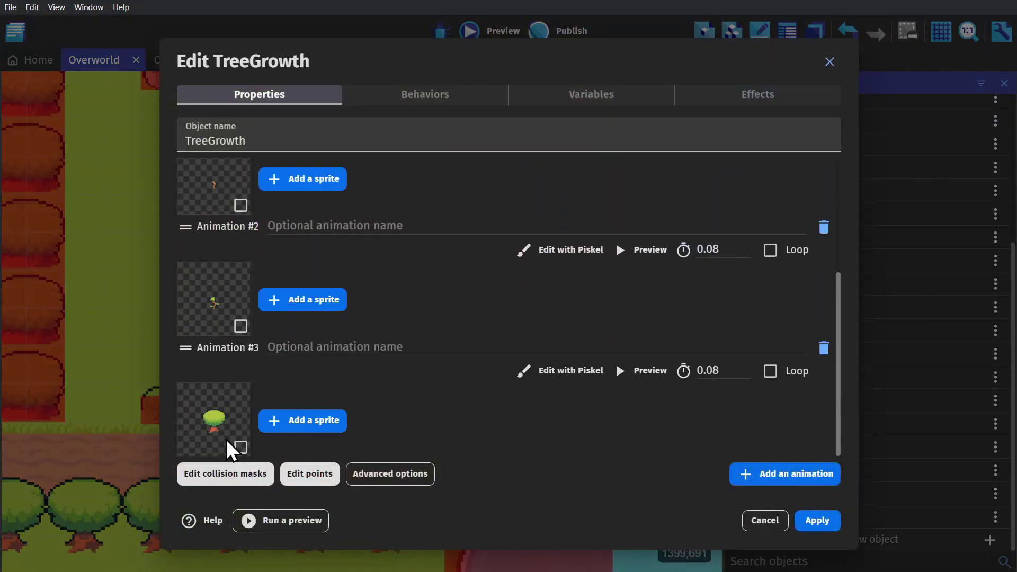
left_click(769, 520)
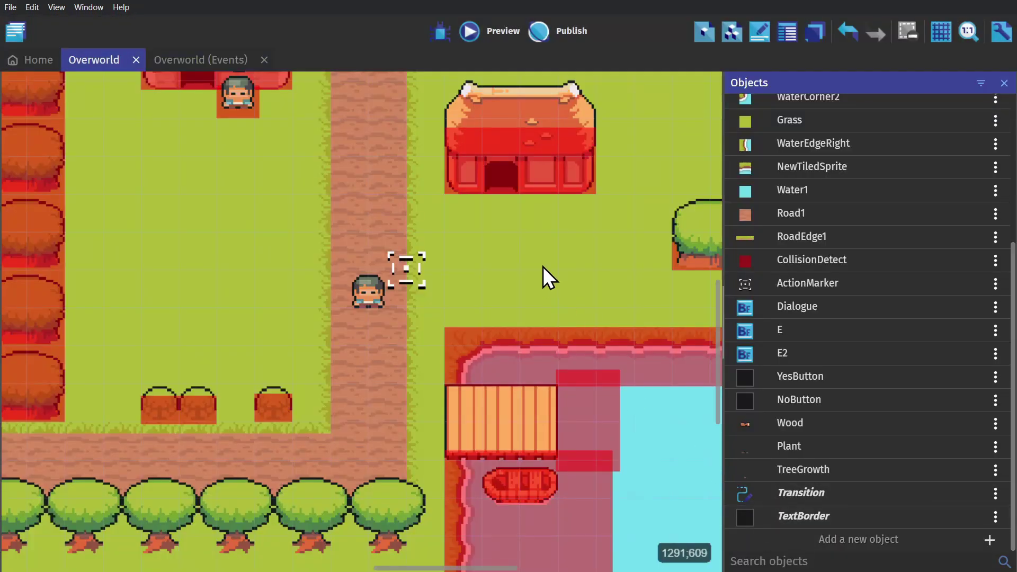
Step: Place a Plant instance in the cleared grass field at about X 1168, Y 608
left_click_drag(788, 445, 264, 288)
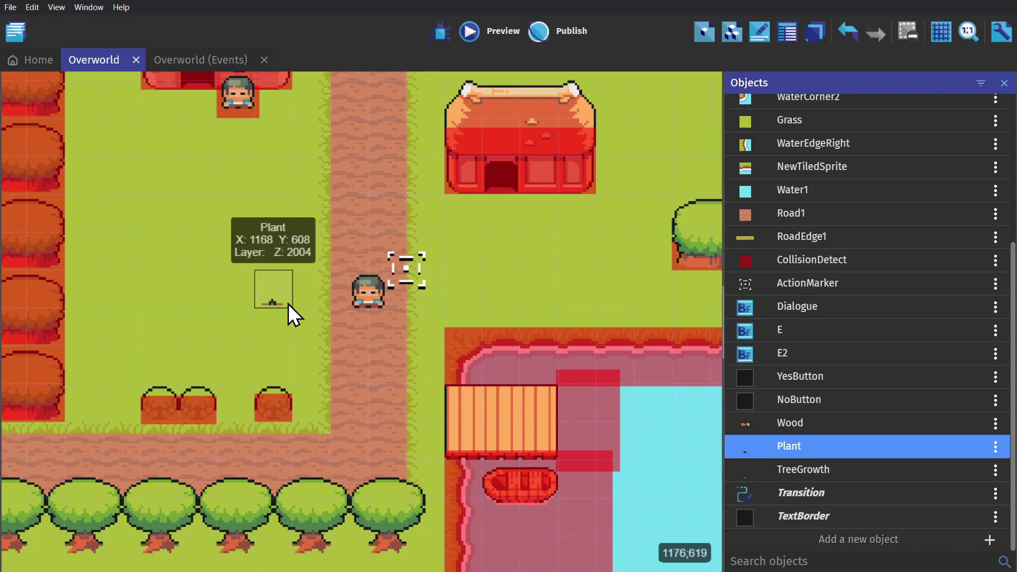
left_click(272, 296)
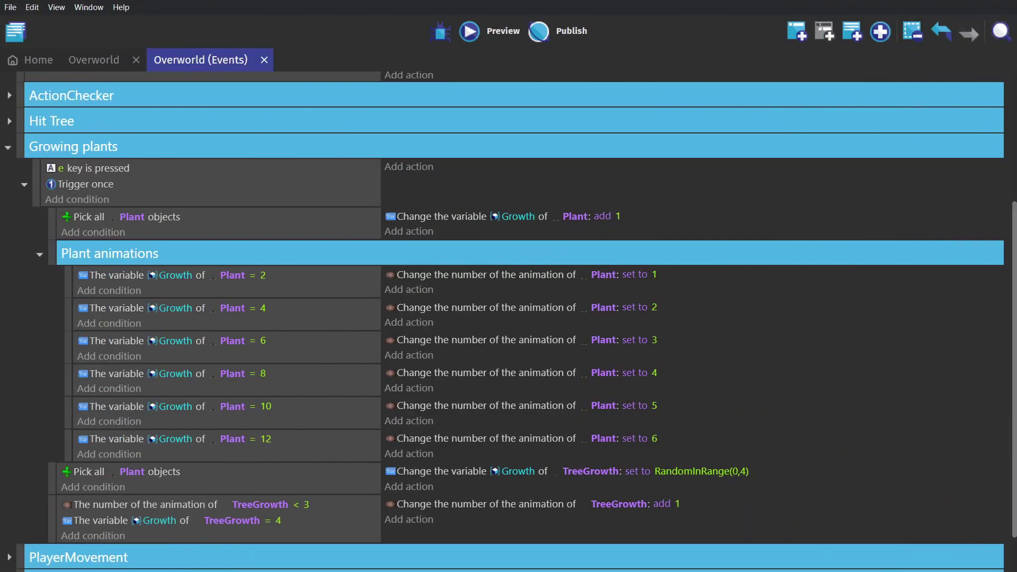
Step: Examine the Growing plants events for the key trigger, the Growth increment of Plant, and the first Plant animation change
left_click(106, 170)
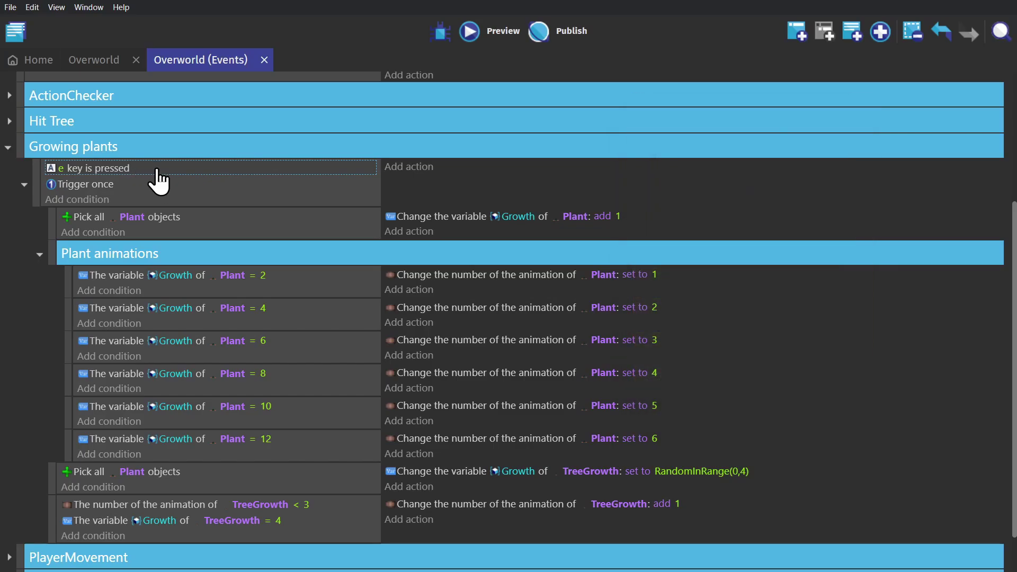
left_click(166, 215)
left_click(413, 215)
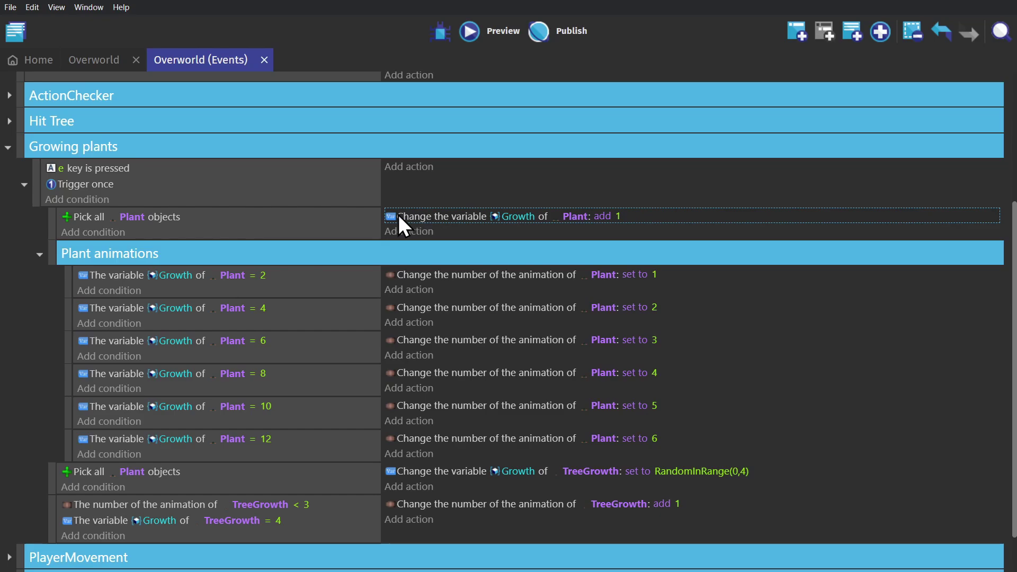
left_click(108, 272)
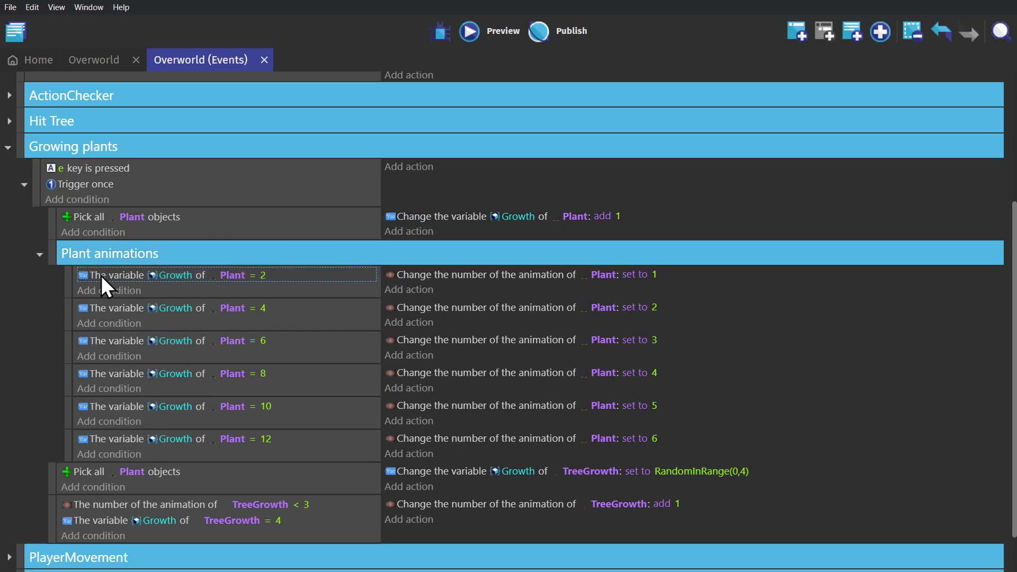
left_click(481, 274)
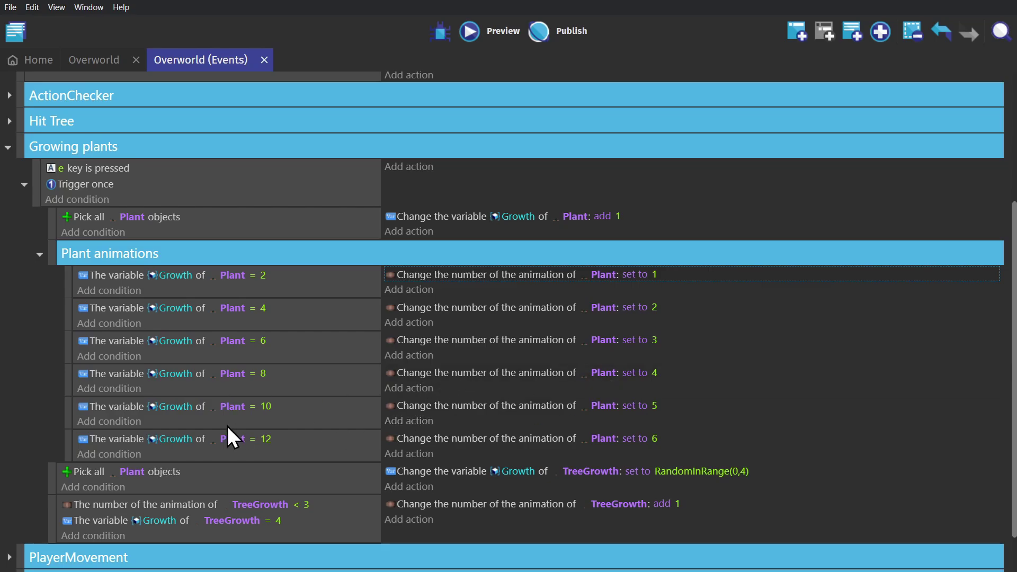
Step: Examine how the TreeGrowth events randomize the Growth variable, and the conditions and action that advance the animation number
left_click(241, 490)
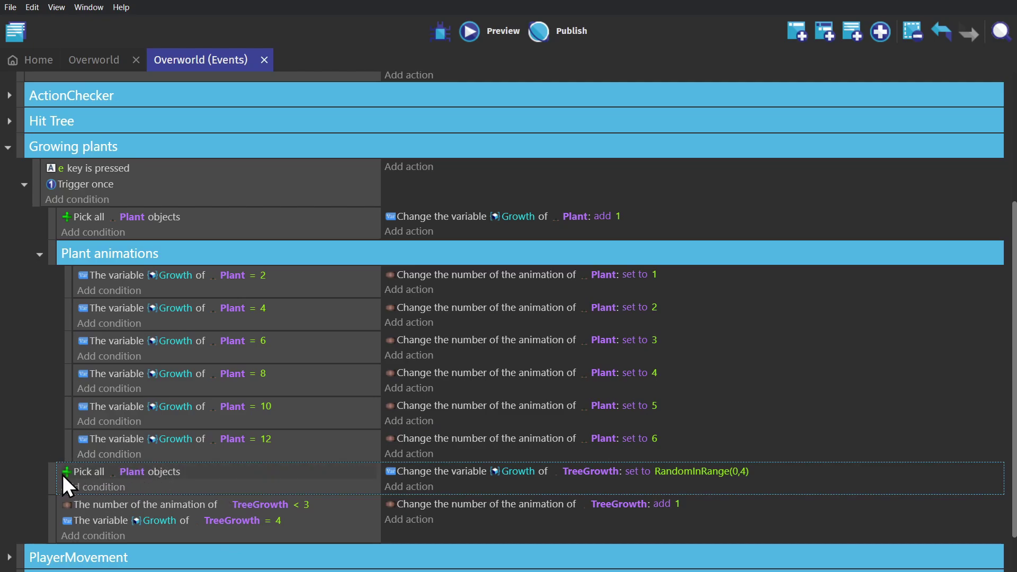
left_click(460, 471)
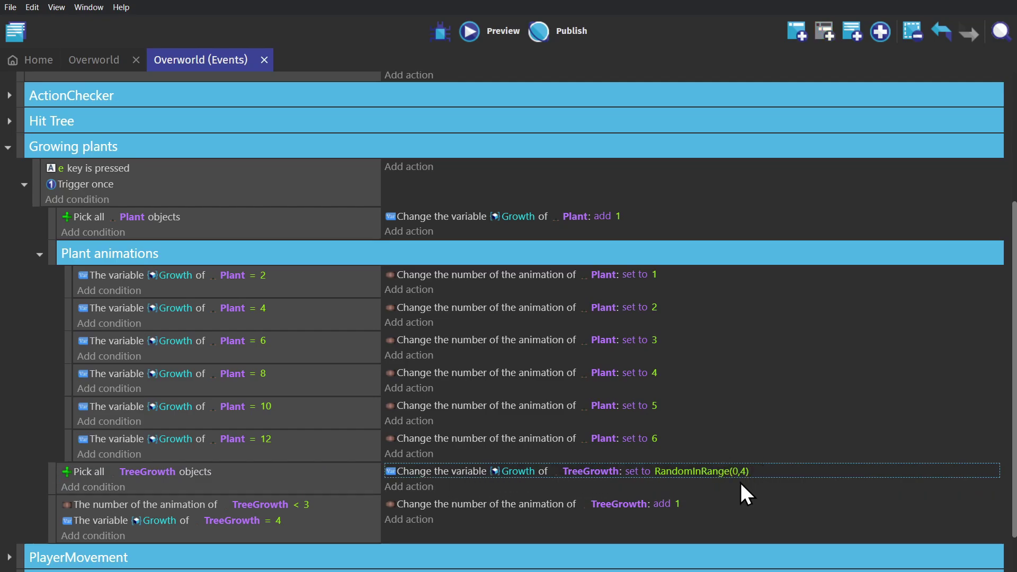
left_click(118, 503)
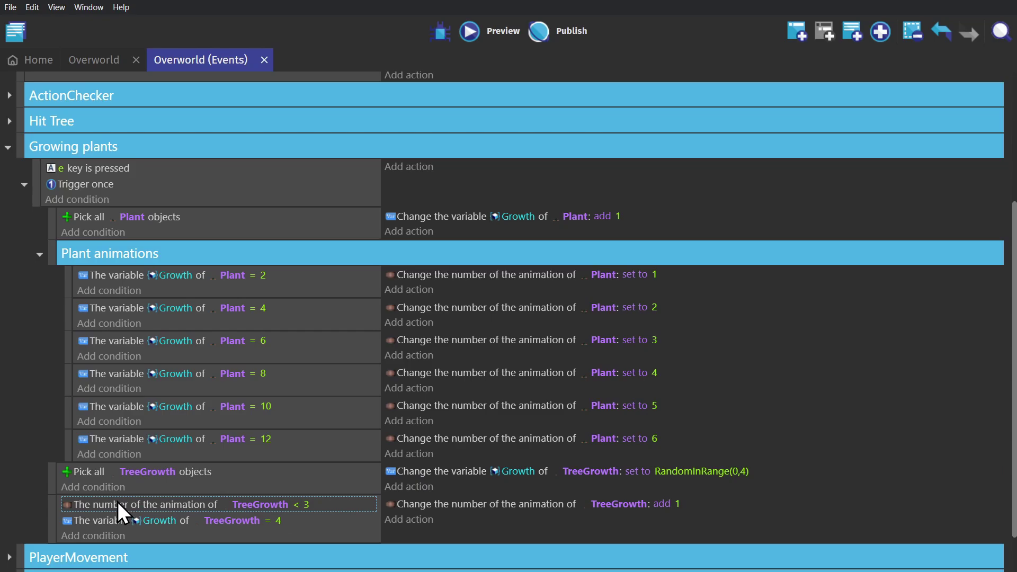
left_click(294, 505)
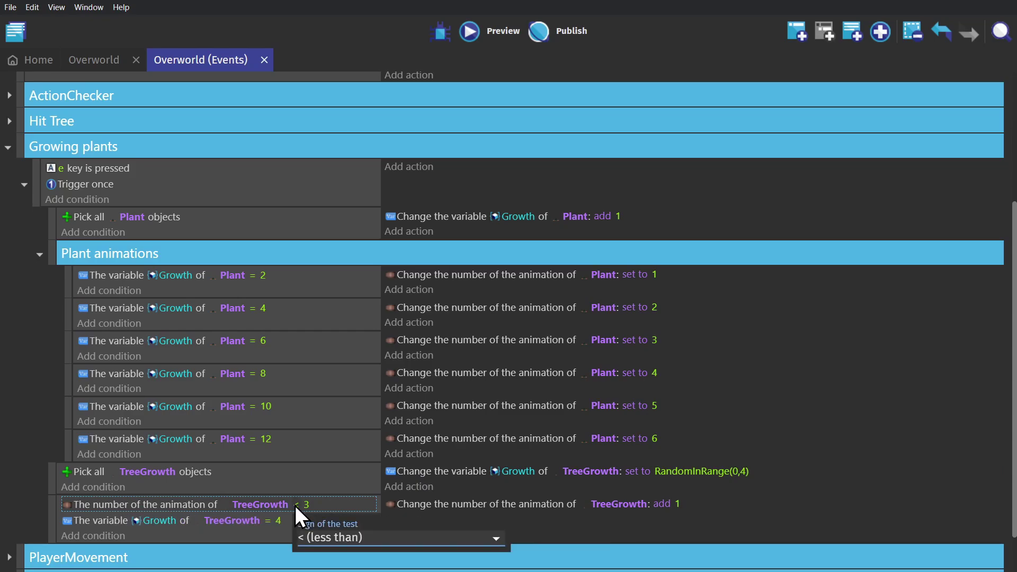
left_click(171, 501)
left_click(107, 519)
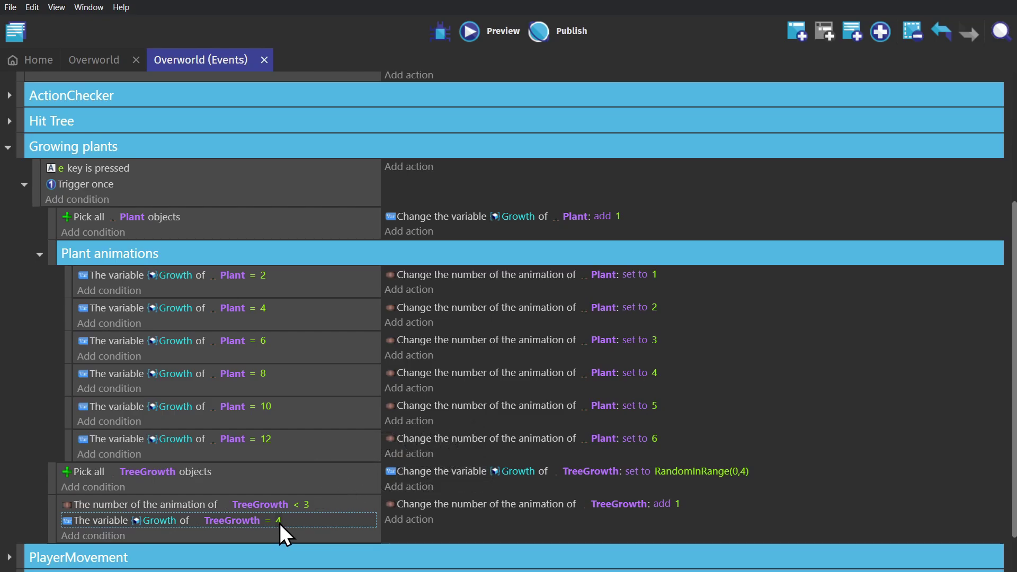
left_click(540, 502)
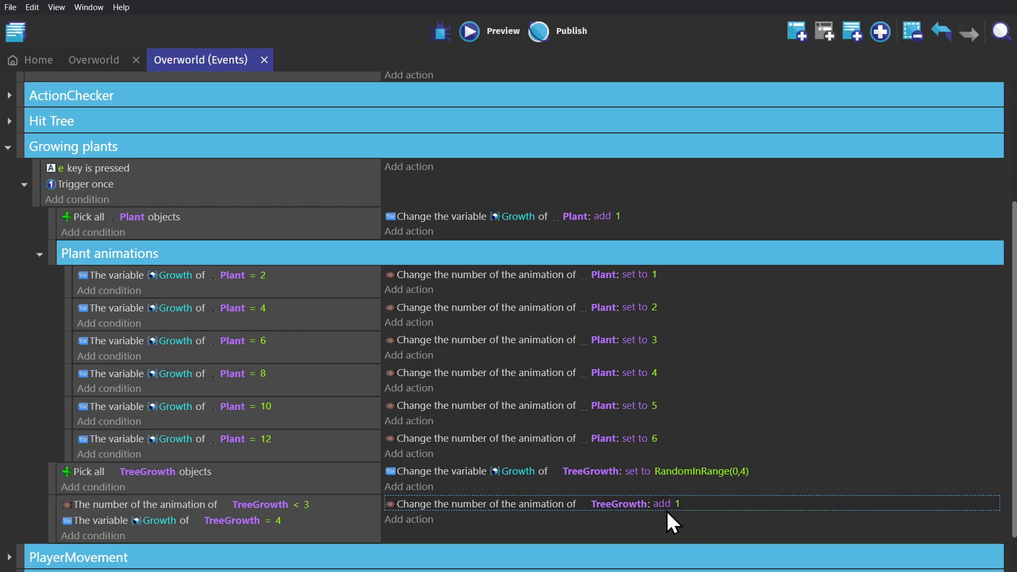
left_click(698, 526)
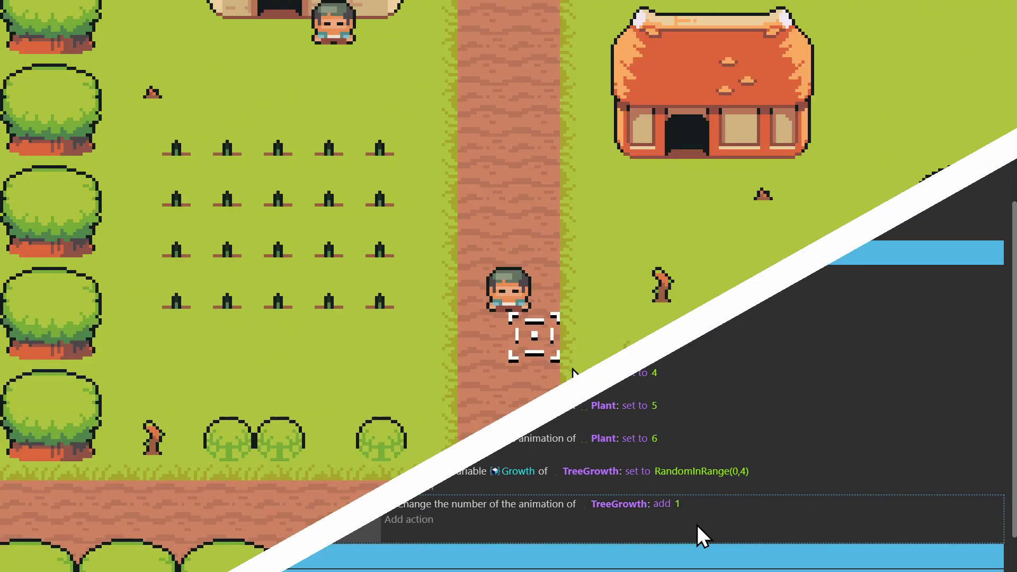